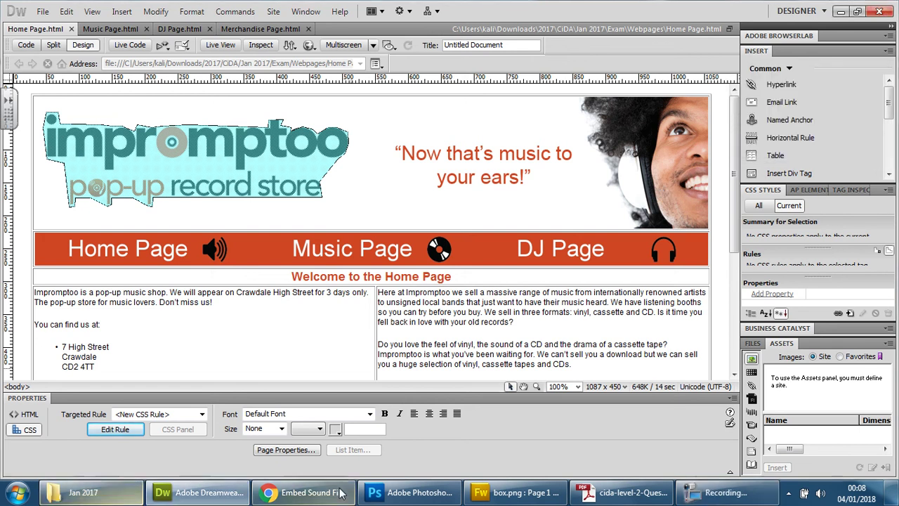
Bring the exam question paper PDF to the front at its Playlist task and record sketch.
left_click(624, 492)
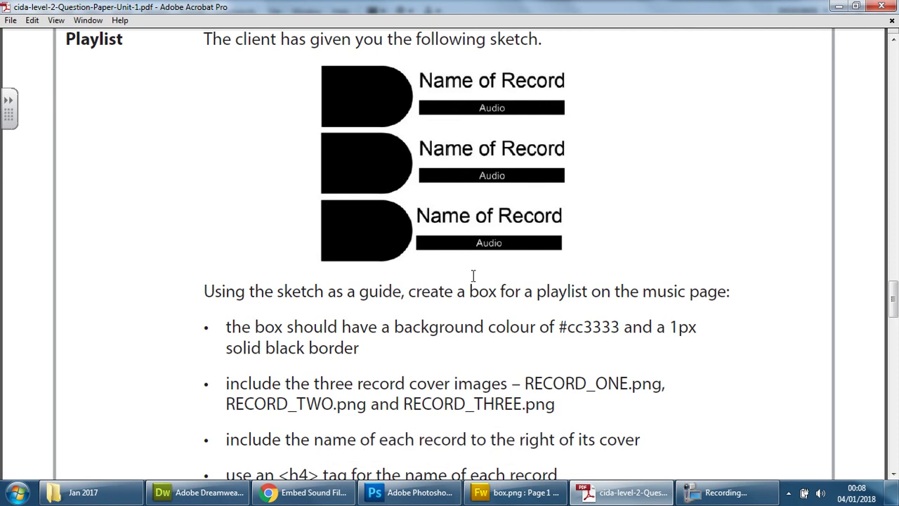
mouse_move(592, 64)
left_mouse_down()
mouse_move(291, 76)
mouse_move(289, 266)
left_mouse_up()
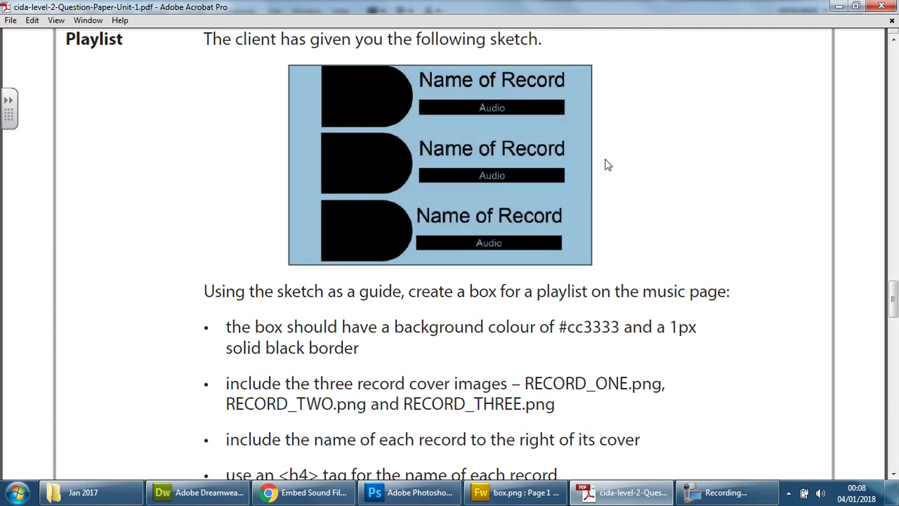
double_click(478, 291)
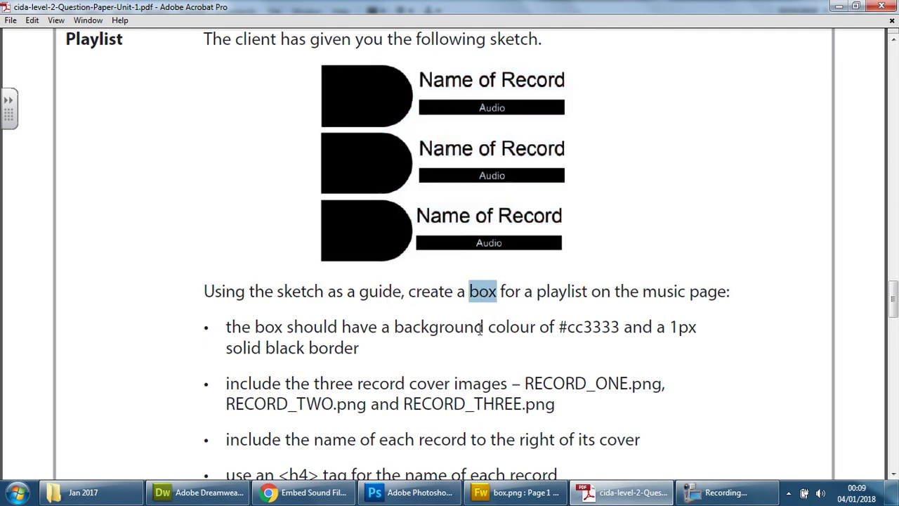
left_click_drag(394, 325, 596, 319)
left_click_drag(672, 328, 695, 329)
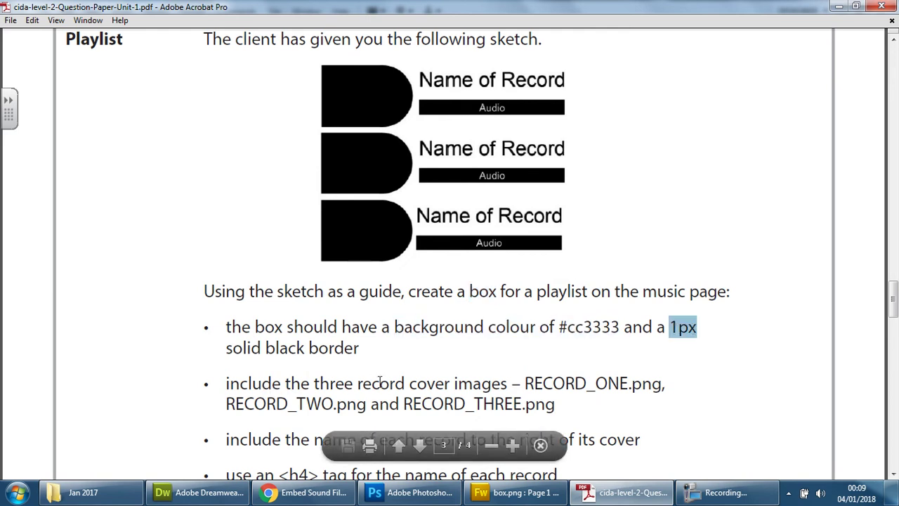
left_click_drag(535, 383, 608, 383)
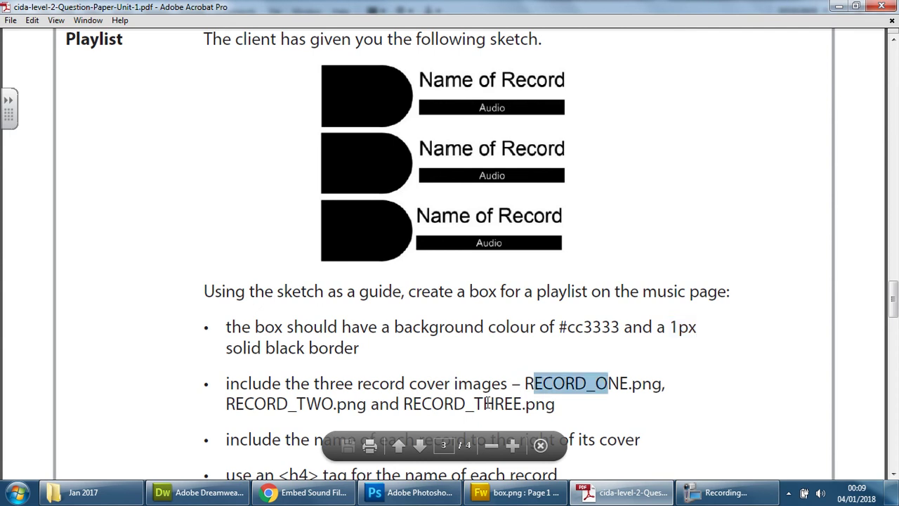
left_click(610, 388)
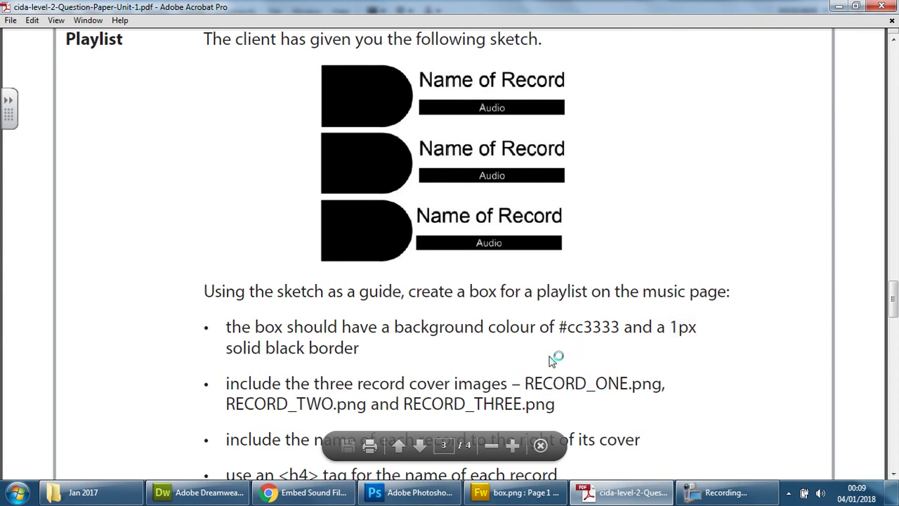
Scroll through the Playlist brief and highlight a line of requirement text.
scroll(556, 357, "down", 3)
left_click_drag(315, 344, 555, 346)
scroll(604, 224, "up", 2)
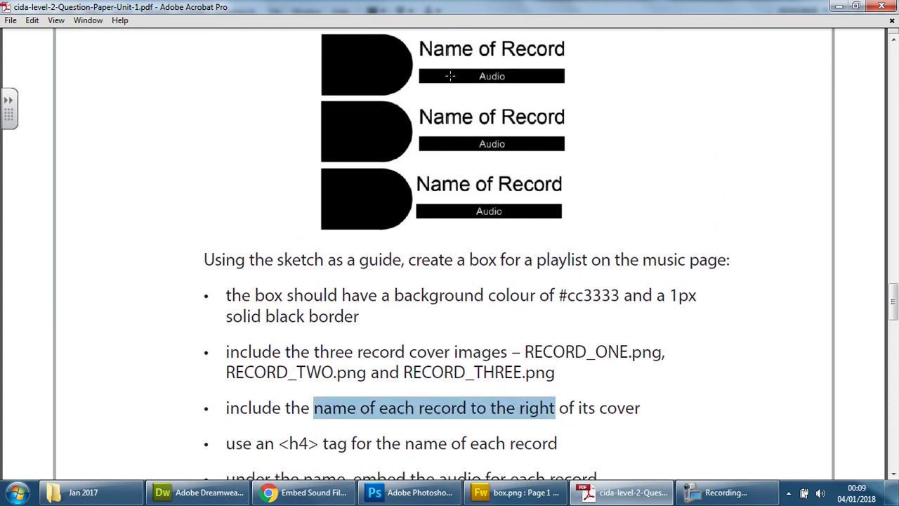
scroll(345, 115, "up", 1)
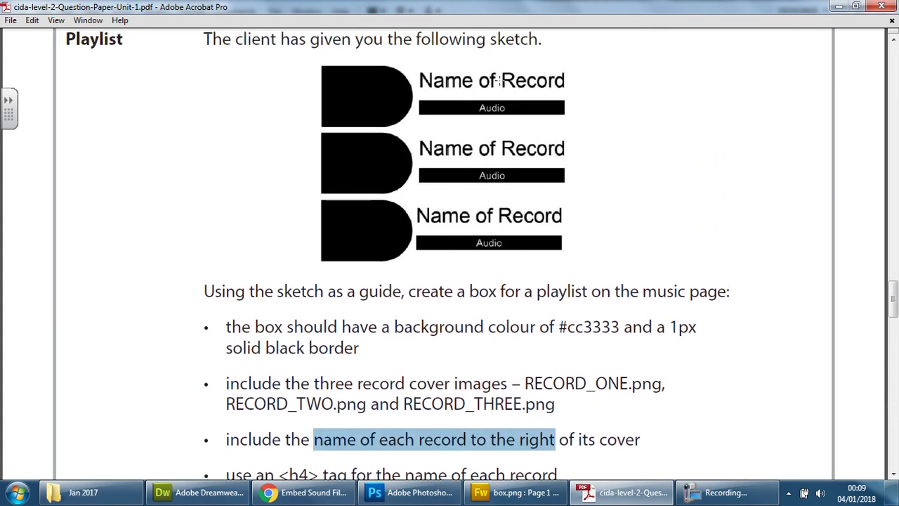
scroll(524, 337, "down", 4)
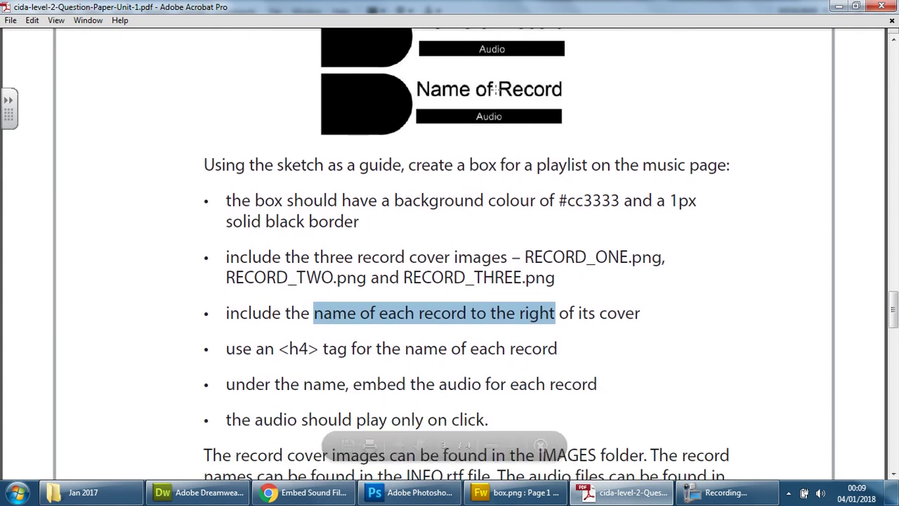
Highlight the <h4> tag and embed-audio requirements, then mark out the whole record sketch.
left_click_drag(279, 349, 318, 347)
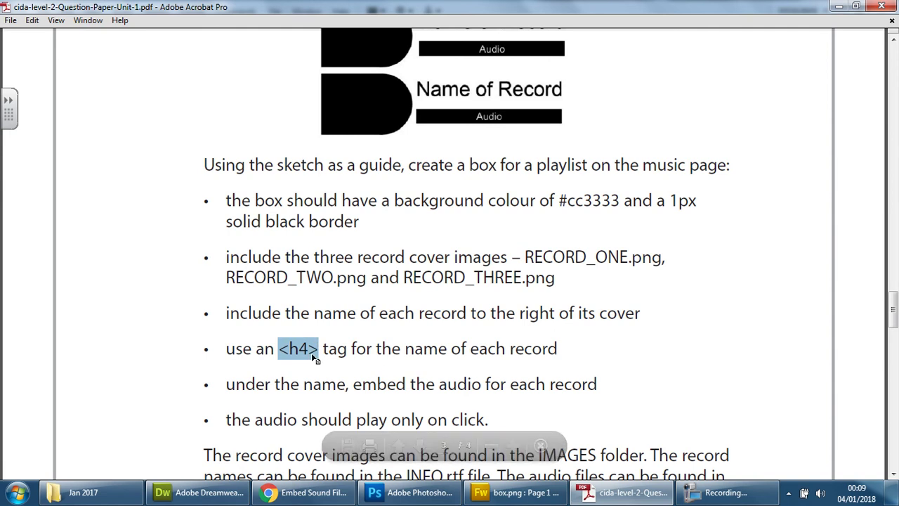
scroll(392, 354, "down", 1)
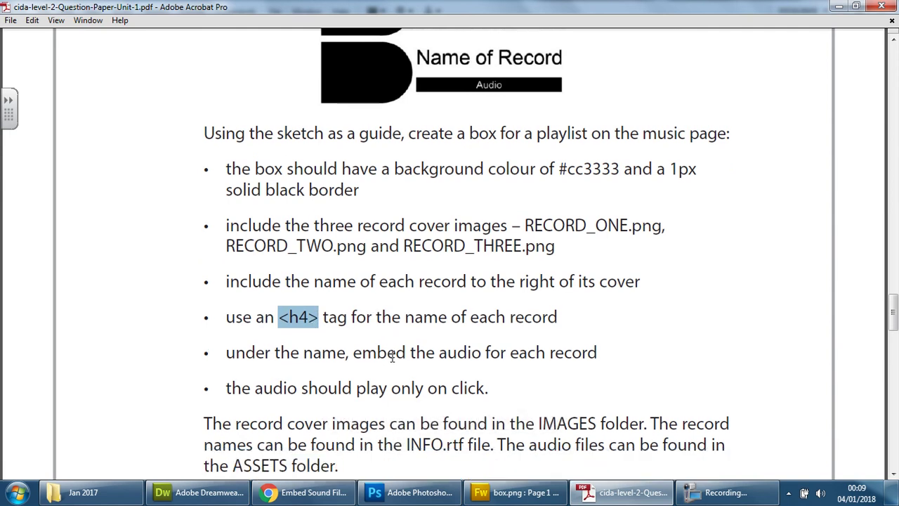
left_click_drag(249, 356, 478, 353)
scroll(536, 352, "up", 5)
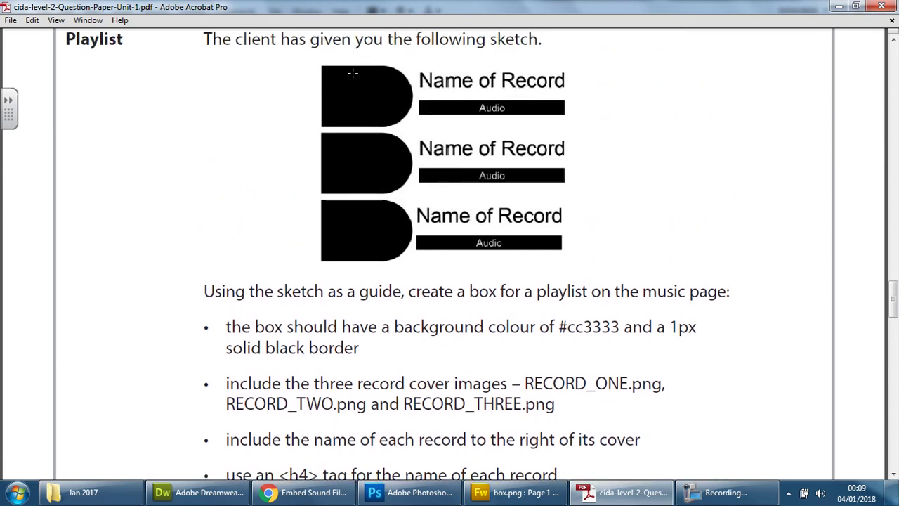
mouse_move(307, 69)
left_mouse_down()
mouse_move(527, 89)
mouse_move(585, 271)
left_mouse_up()
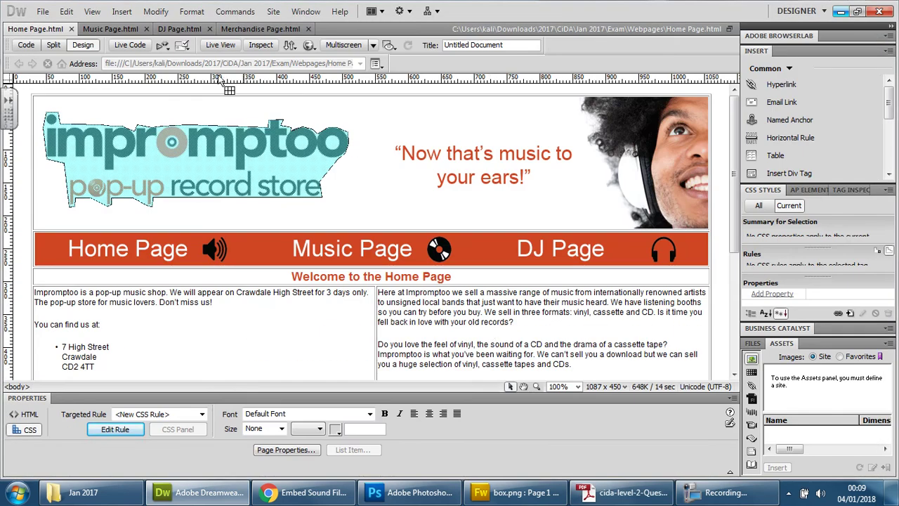
On the Music Page, move the Record One title onto its own line above its description.
left_click(116, 29)
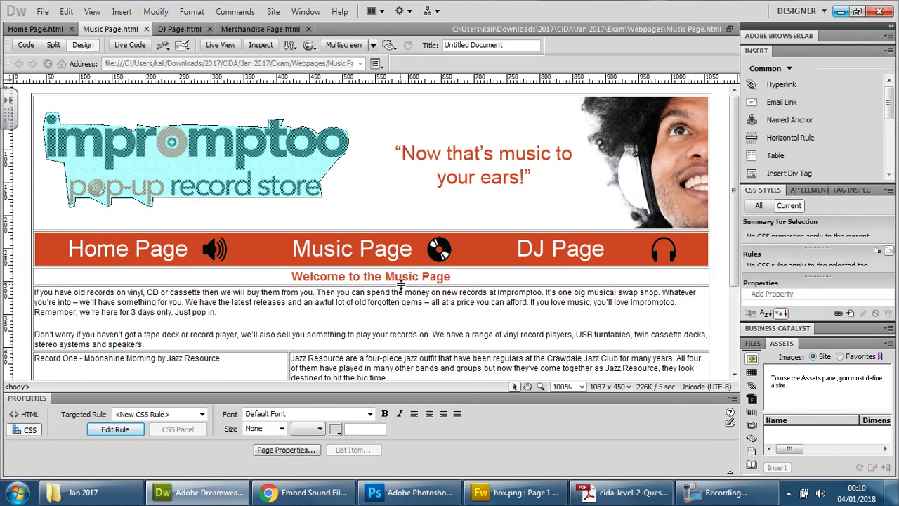
scroll(400, 283, "down", 3)
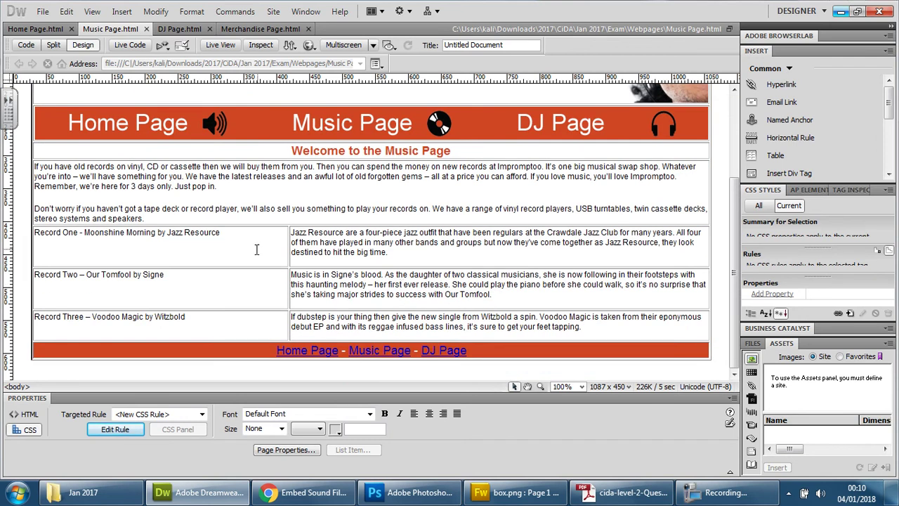
left_click_drag(222, 233, 33, 233)
key("ctrl+c")
key("Delete")
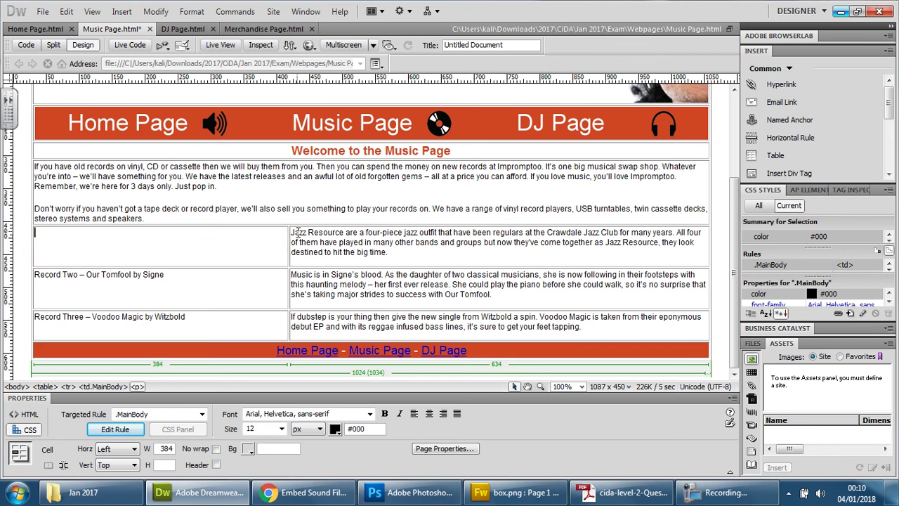
left_click(292, 233)
key("ctrl+v")
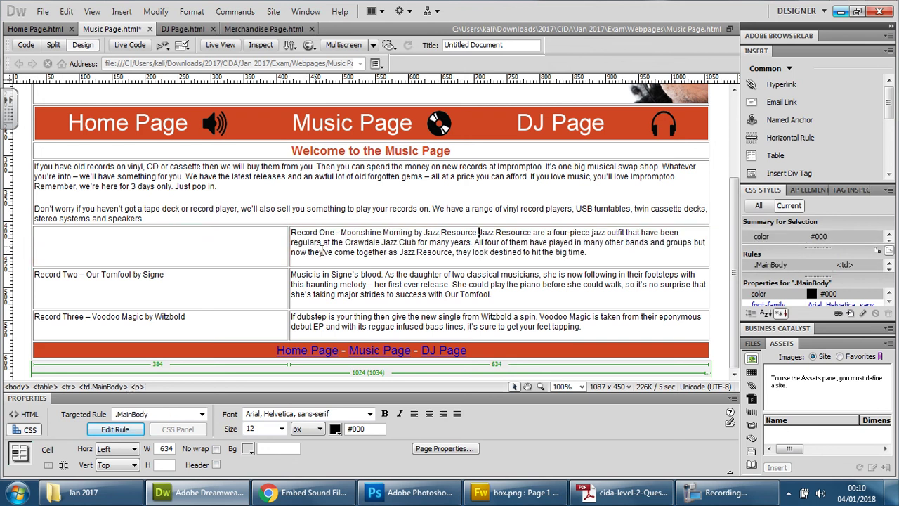
key("BackSpace")
key("Return")
Move the Record Two and Record Three titles onto their own lines above their descriptions.
left_click_drag(170, 292, 300, 304)
key("ctrl+c")
left_click(289, 289)
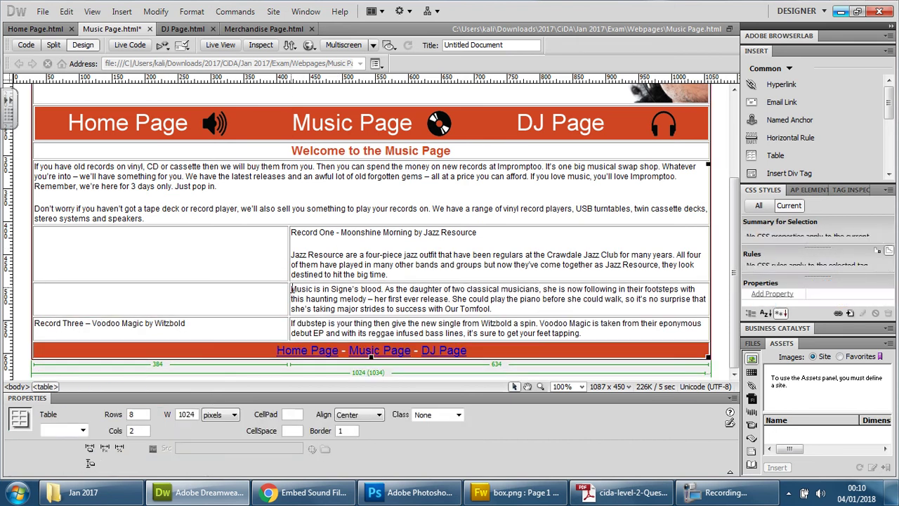
left_click(290, 289)
key("ctrl+v")
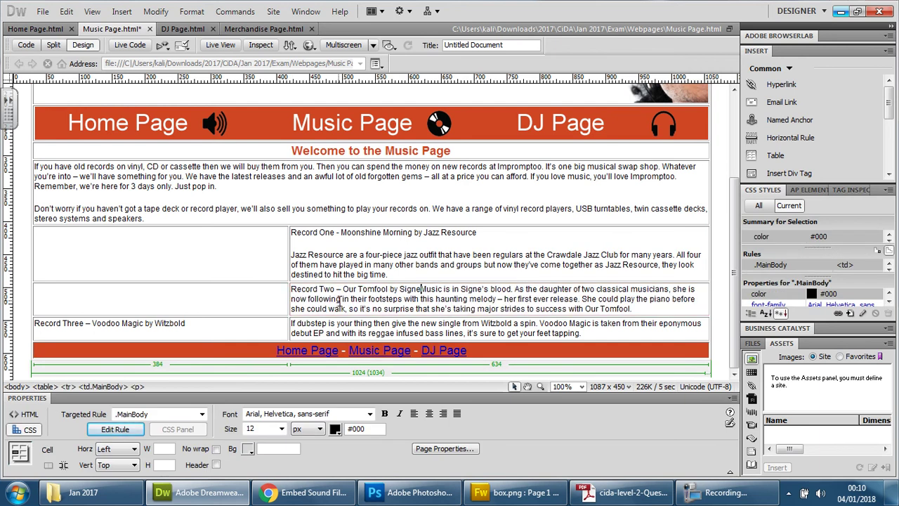
key("Return")
left_click_drag(186, 345, 35, 345)
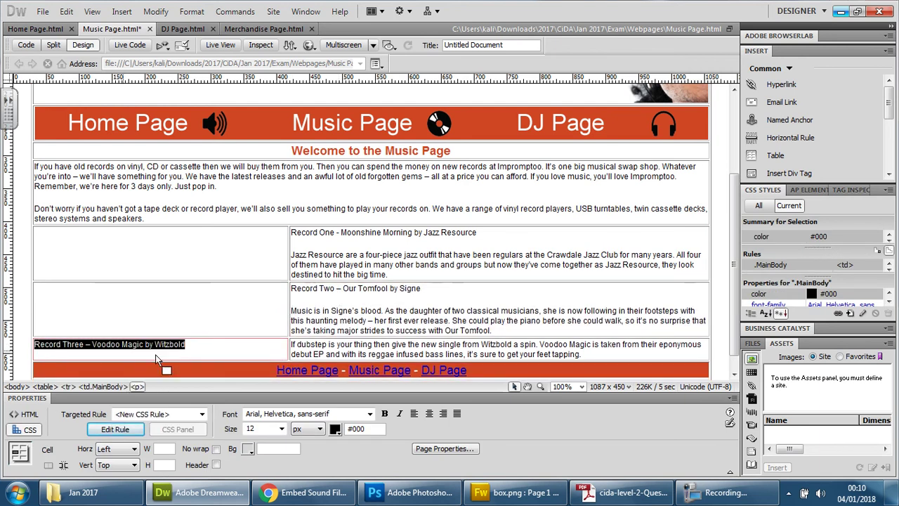
key("ctrl+x")
left_click(290, 345)
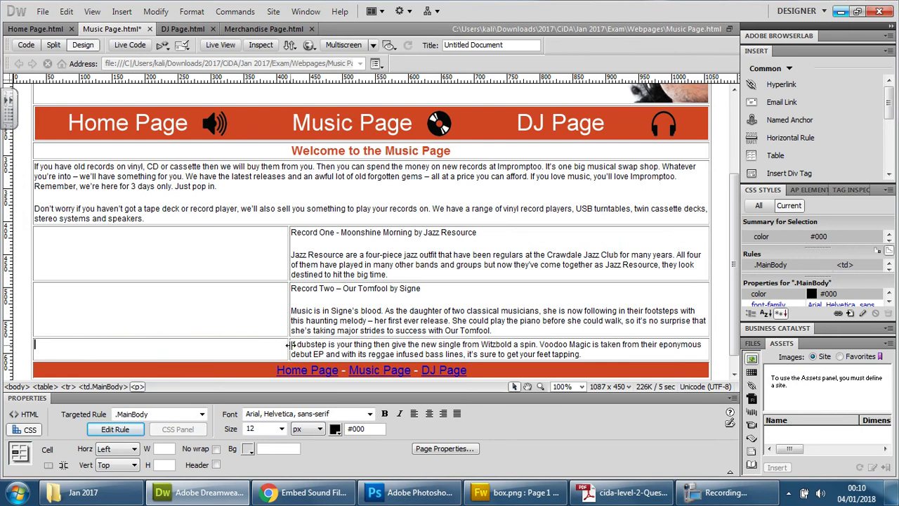
key("ctrl+v")
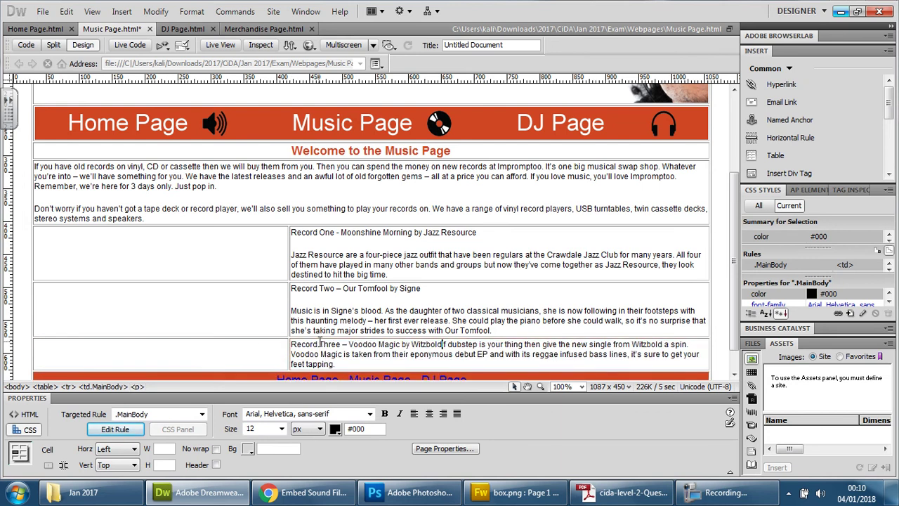
key("Return")
left_click(251, 243)
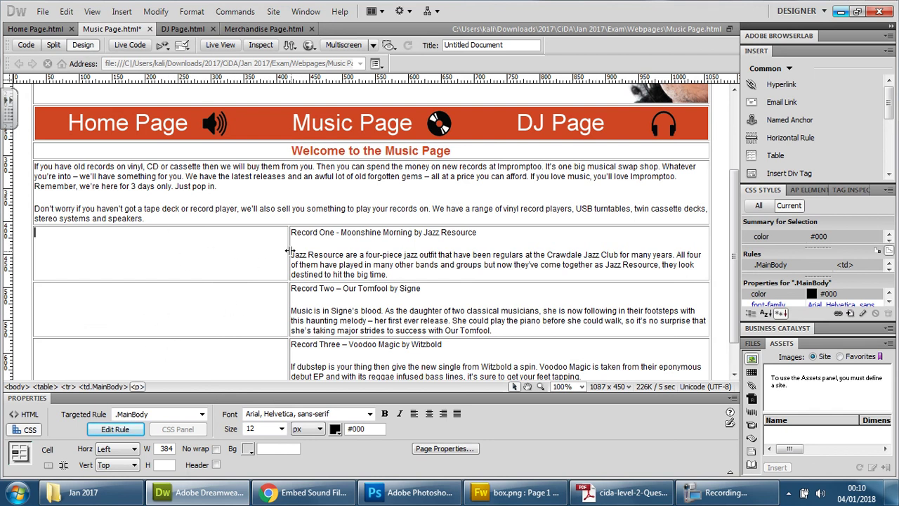
Widen the record table's empty left column to a 557-pixel cell width.
left_click_drag(287, 251, 419, 251)
left_click(266, 253)
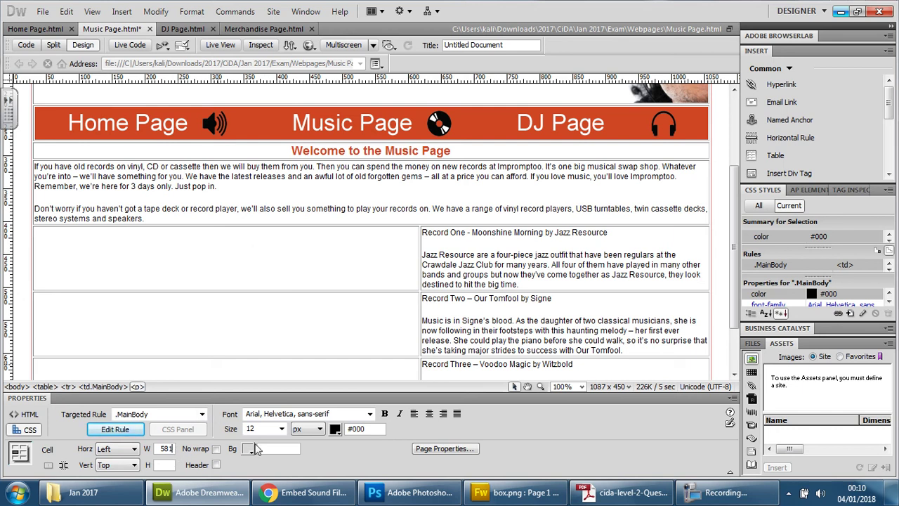
type("557")
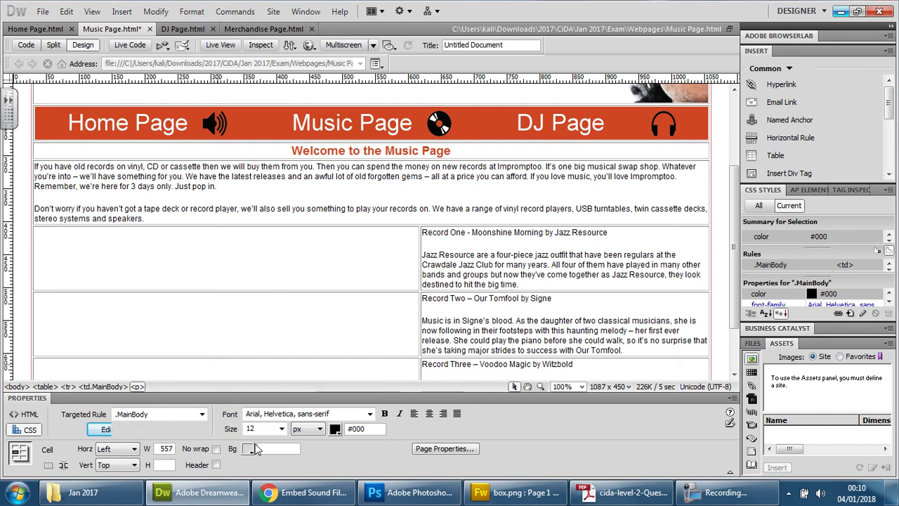
key("Return")
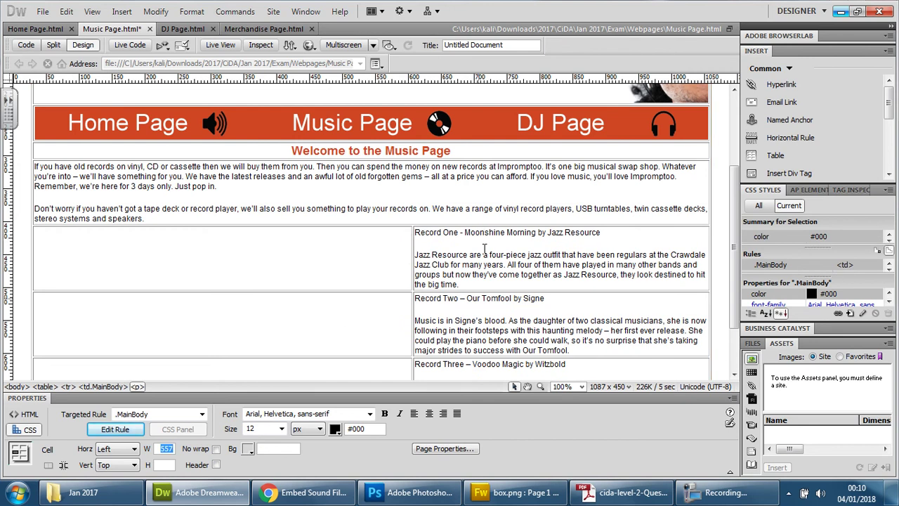
Select the whole record table and bring up its table editing options.
left_click_drag(609, 235, 420, 238)
left_click(545, 265)
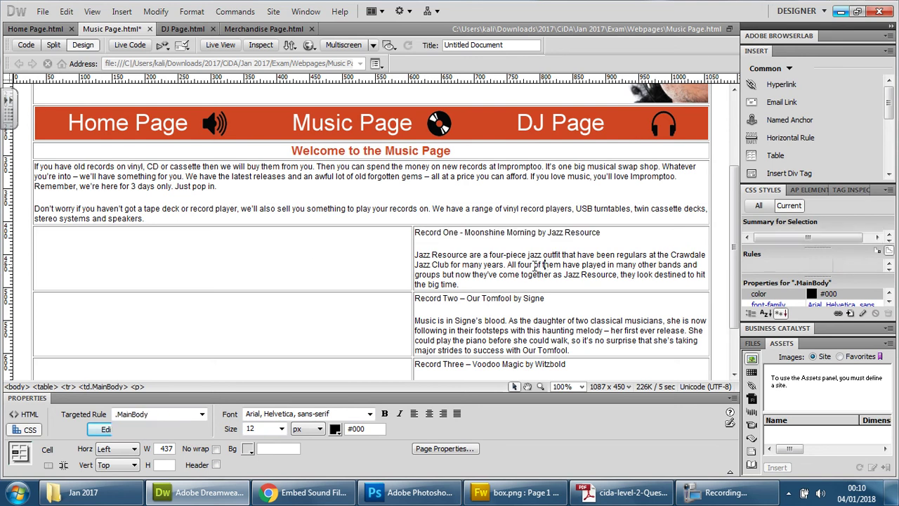
left_click(224, 289)
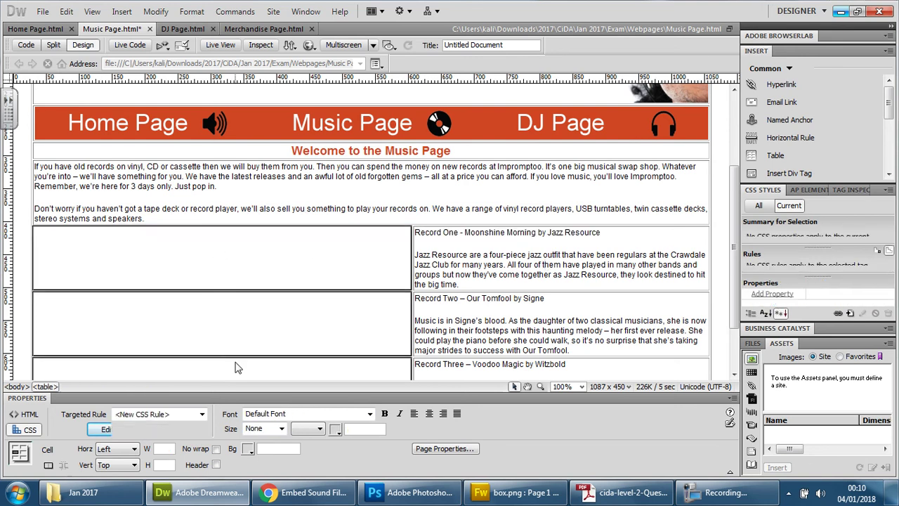
right_click(280, 246)
Merge the empty left cells, keep Horz alignment set to Left, and save with Ctrl+S.
mouse_move(355, 116)
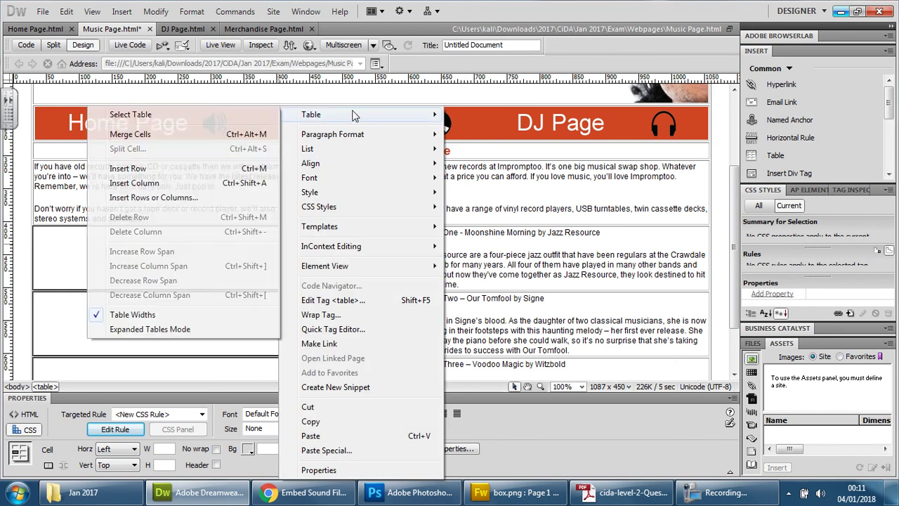
left_click(195, 141)
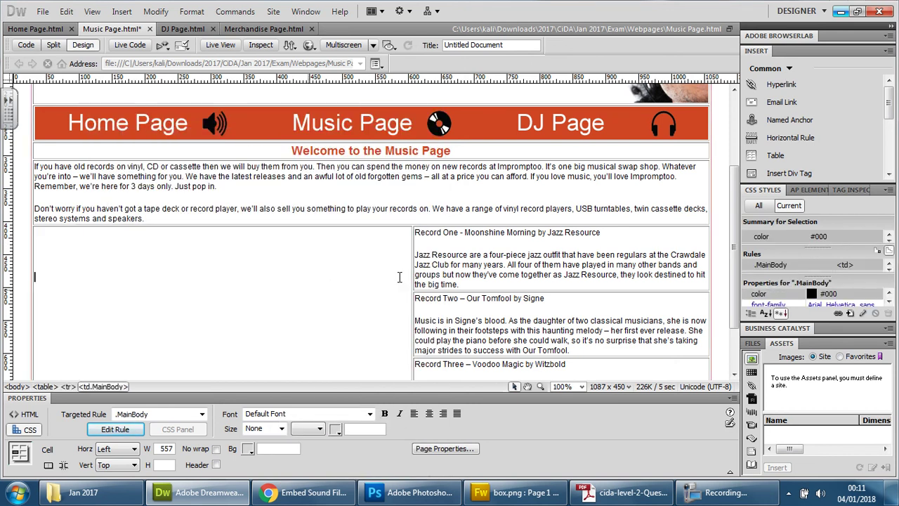
scroll(543, 239, "down", 1)
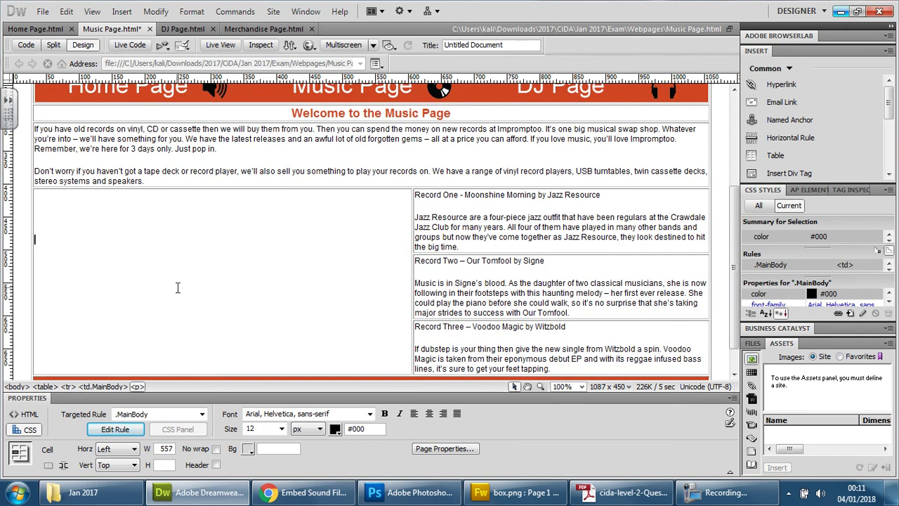
left_click(126, 450)
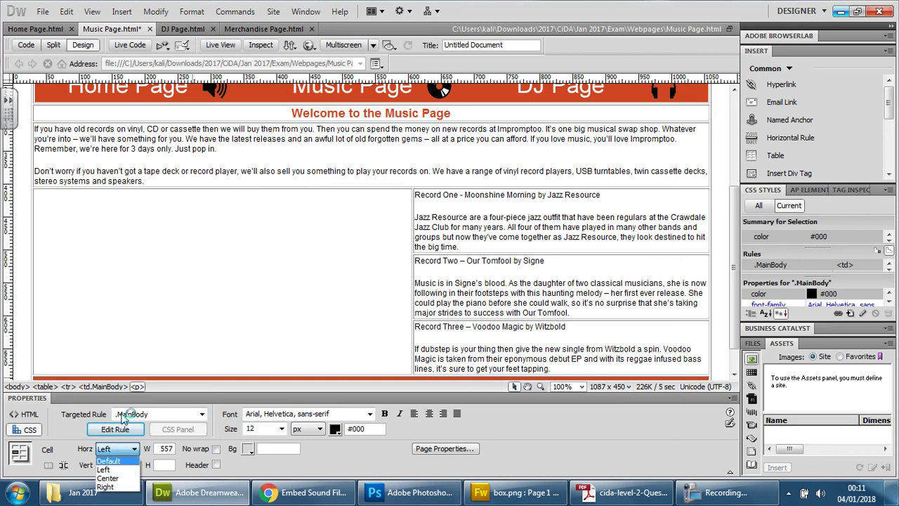
left_click(123, 470)
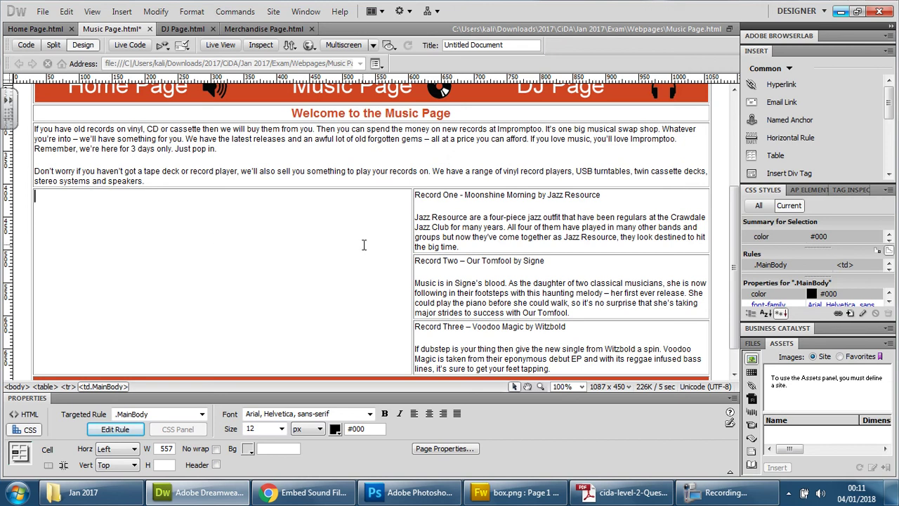
key("ctrl+s")
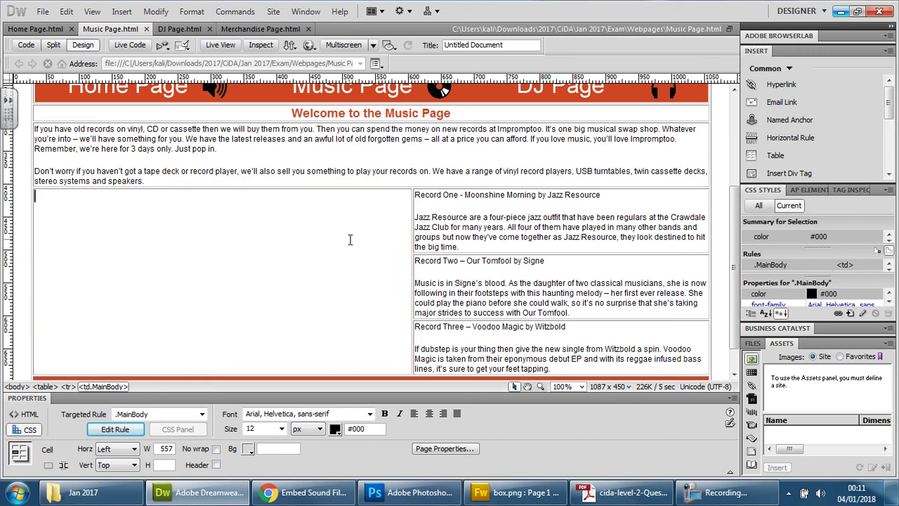
Bring up box.png in Fireworks and confirm its canvas colour is #CC3333.
left_click(516, 493)
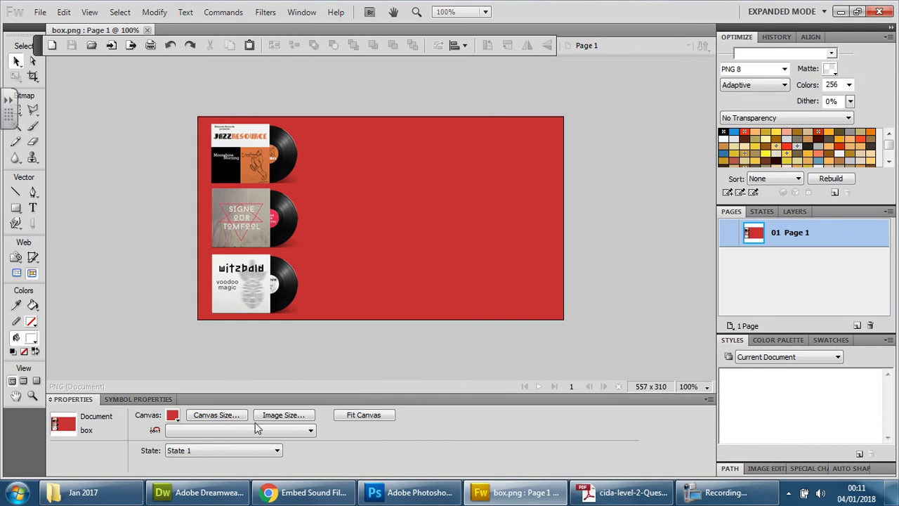
left_click(173, 416)
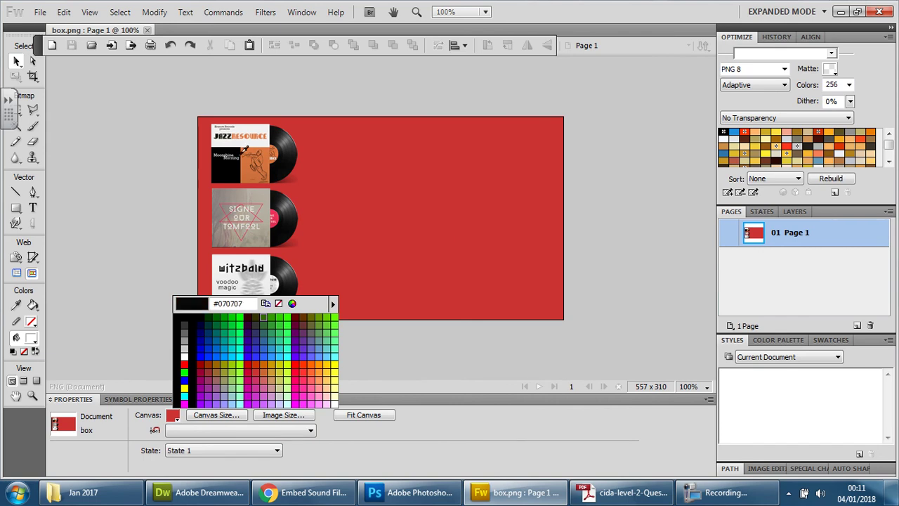
left_click(484, 250)
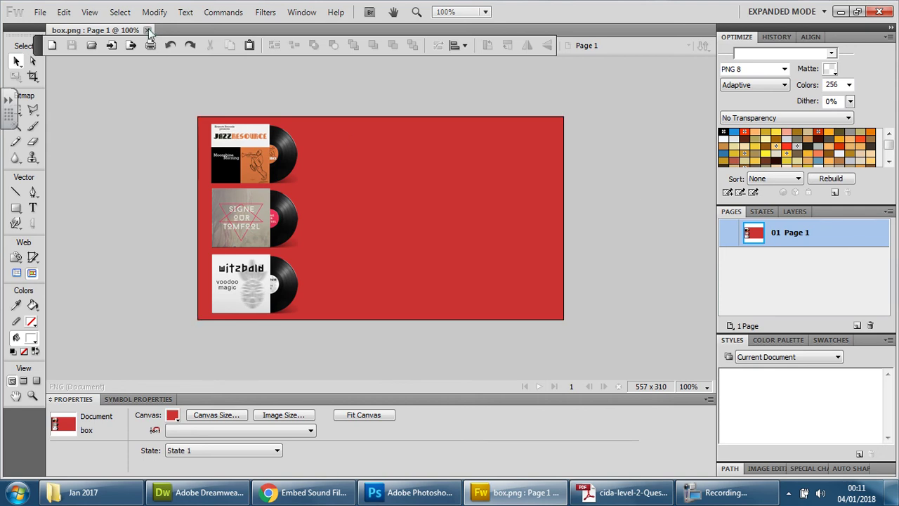
Start a new Fireworks document with its width set to 557 pixels, matching the Music Page cell.
left_click(43, 14)
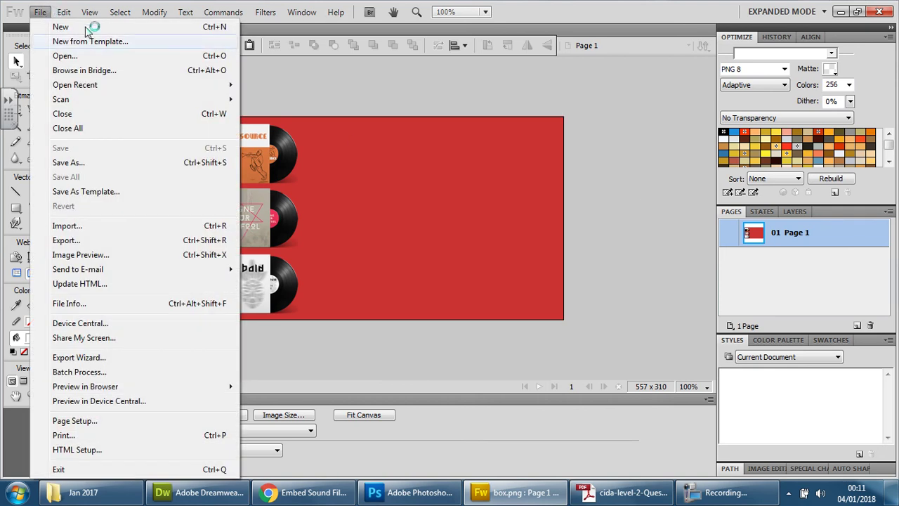
left_click(91, 27)
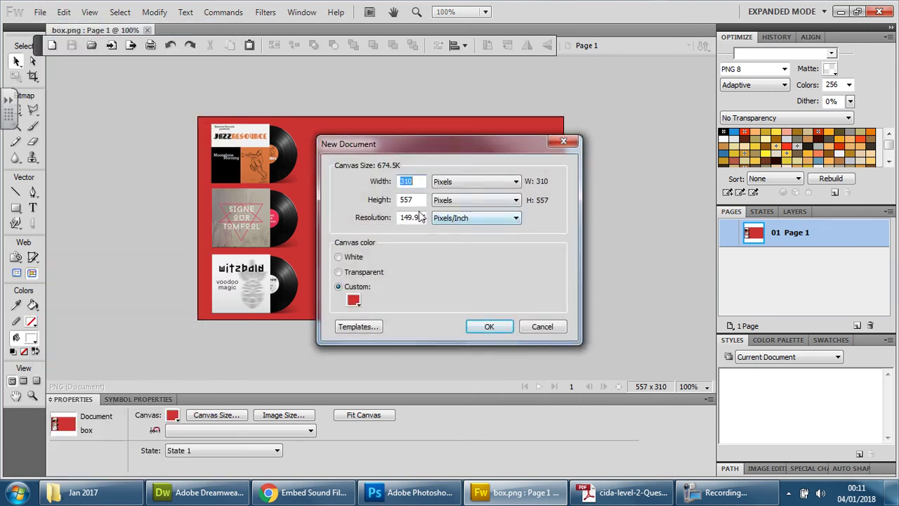
left_click(203, 493)
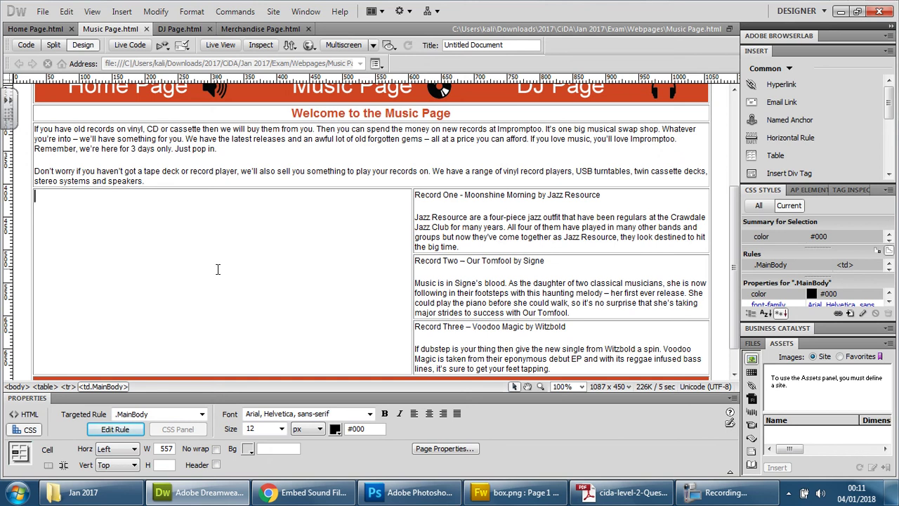
left_click(543, 495)
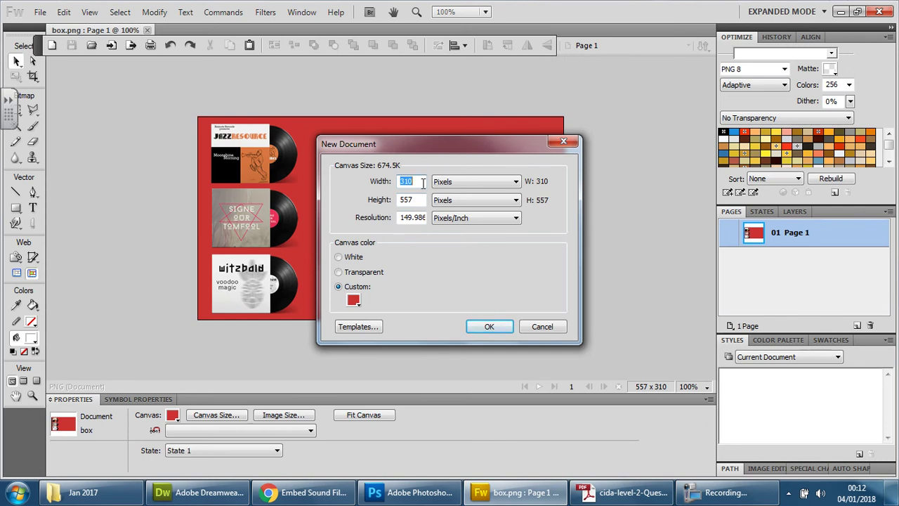
left_click(423, 182)
left_click_drag(420, 182, 399, 200)
type("557")
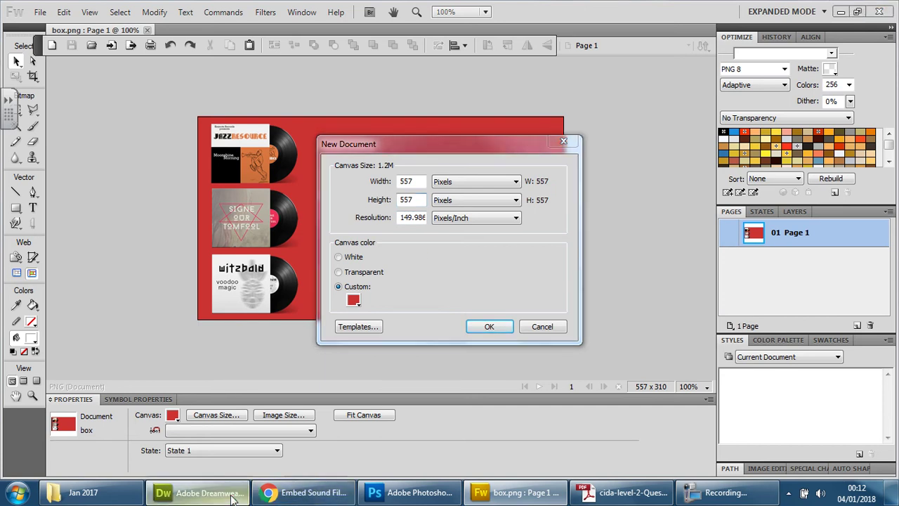
left_click(204, 492)
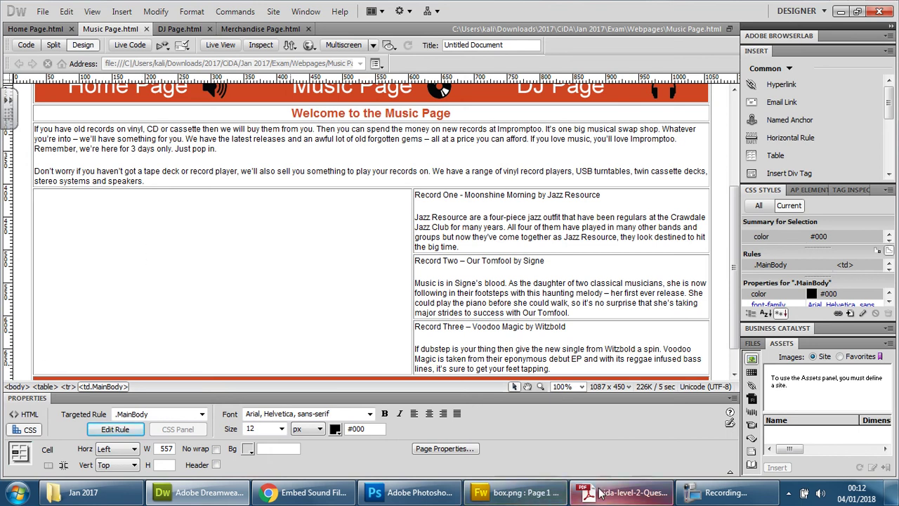
Return to Fireworks' New Document settings after confirming the cell's 557-pixel width.
left_click(546, 493)
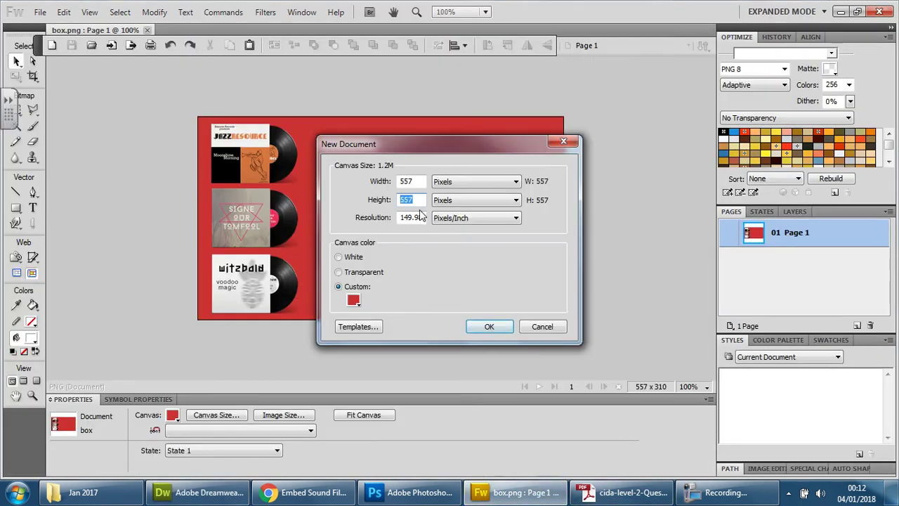
Set height 310 and a white canvas, then create the 557 x 310 document.
type("310")
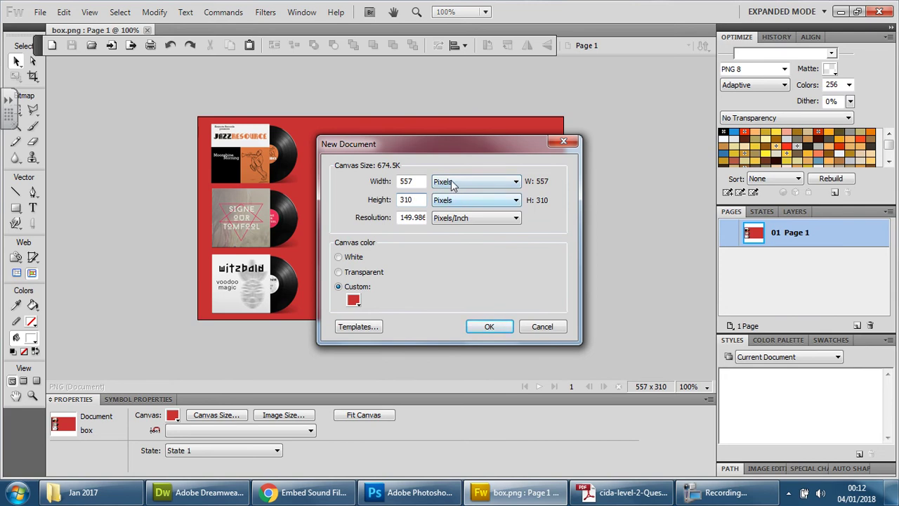
left_click(354, 300)
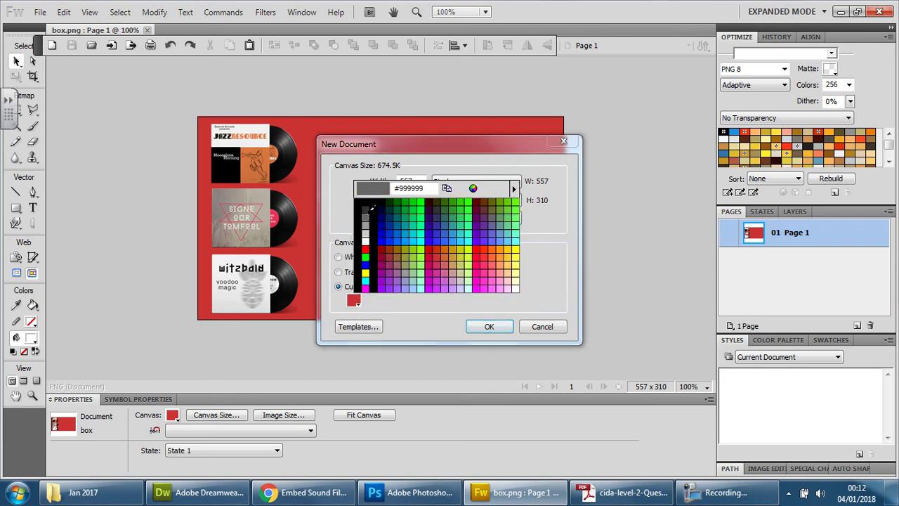
left_click(463, 300)
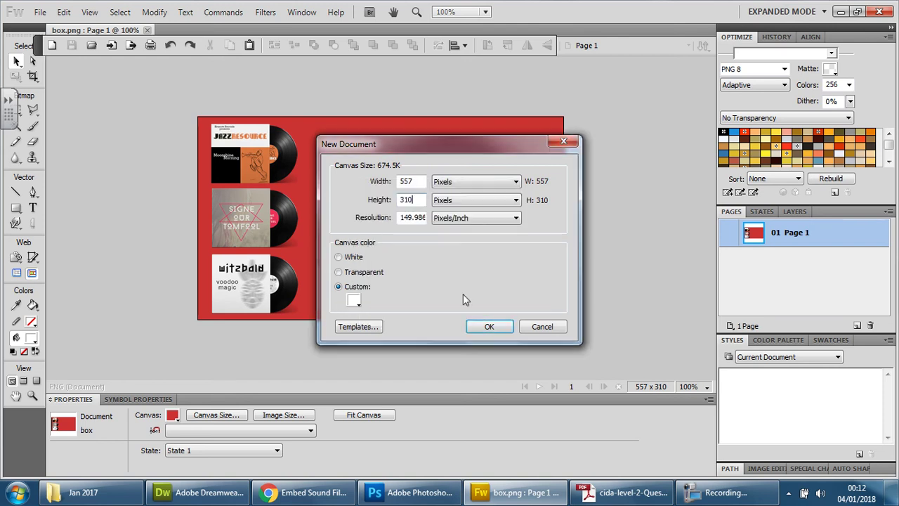
left_click(488, 329)
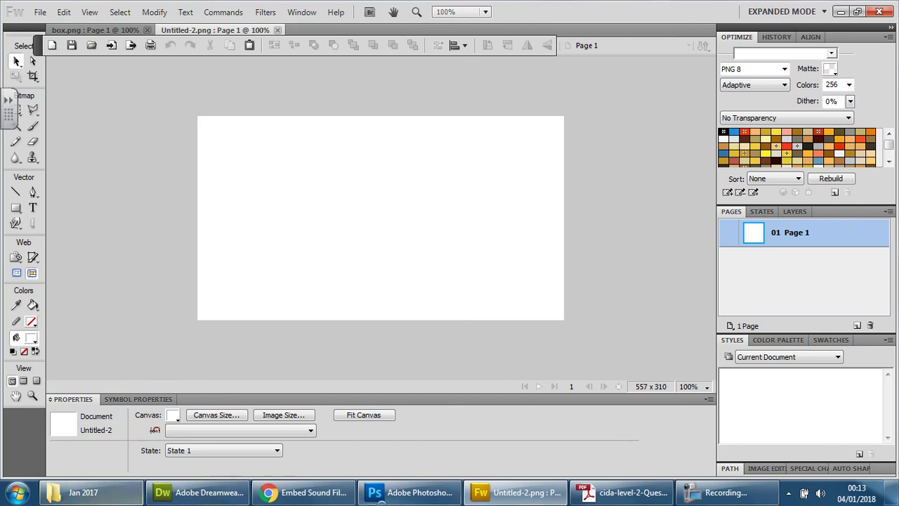
left_click(622, 492)
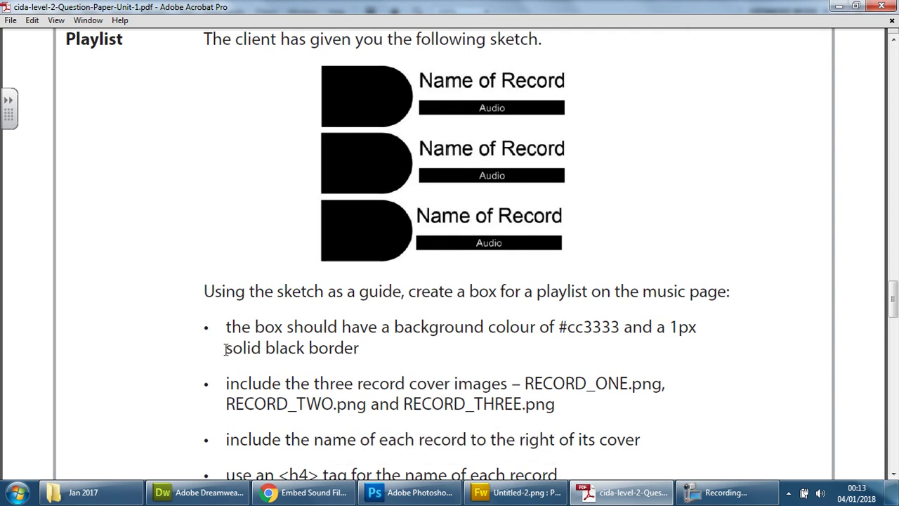
left_click_drag(226, 349, 362, 357)
left_click_drag(670, 328, 697, 328)
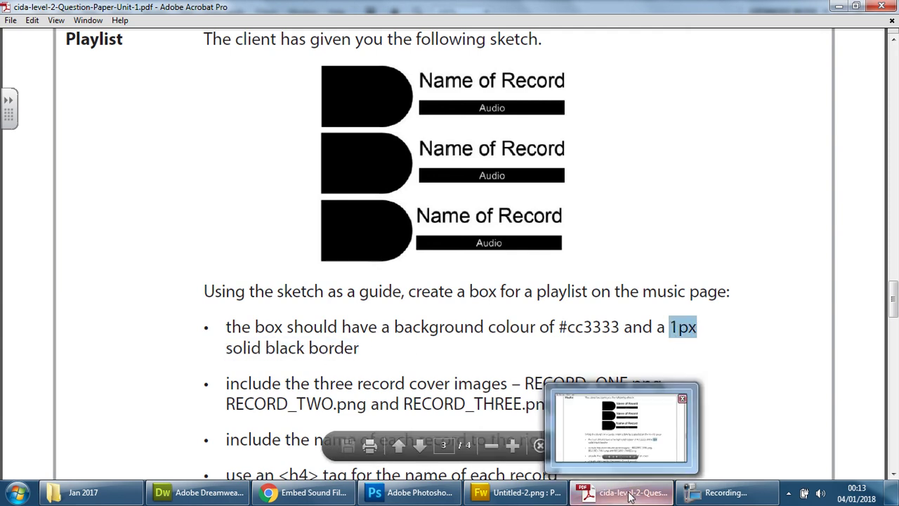
left_click(527, 493)
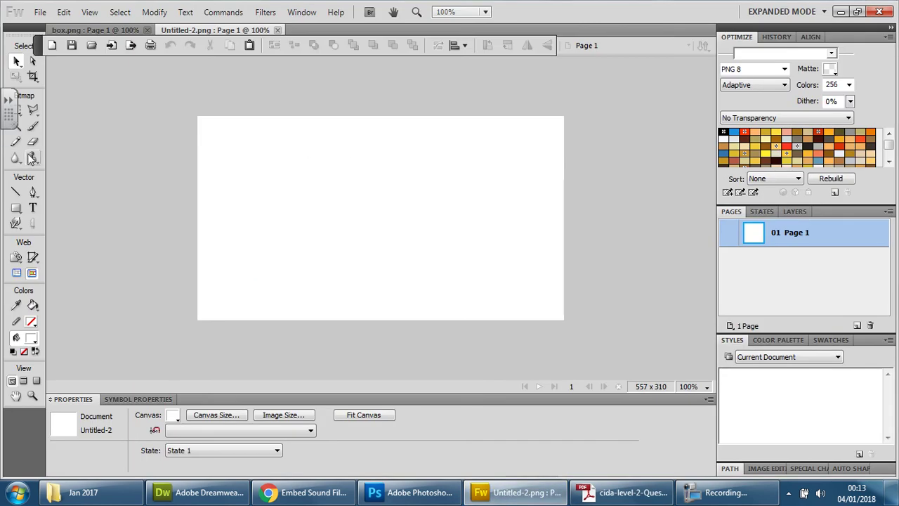
Draw a rectangle over the whole 557 x 310 canvas and fill it with #cc3333.
left_click(16, 209)
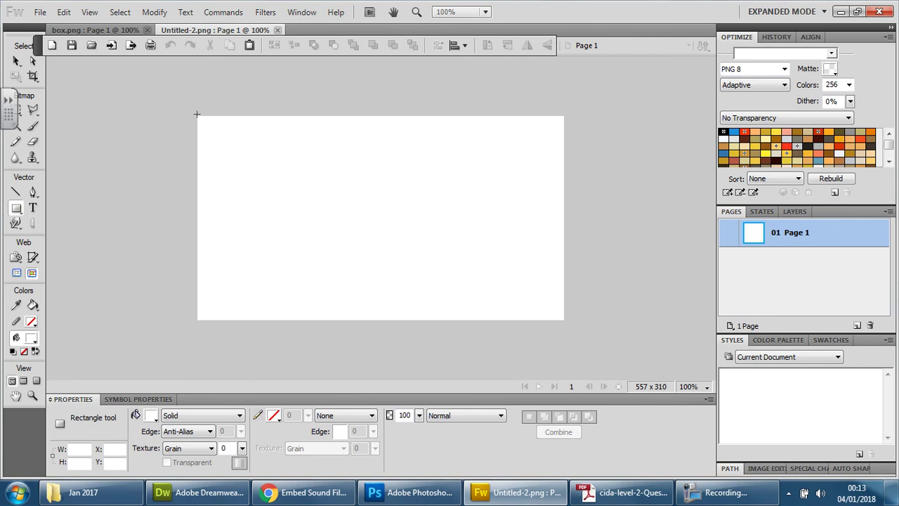
left_click_drag(196, 116, 563, 321)
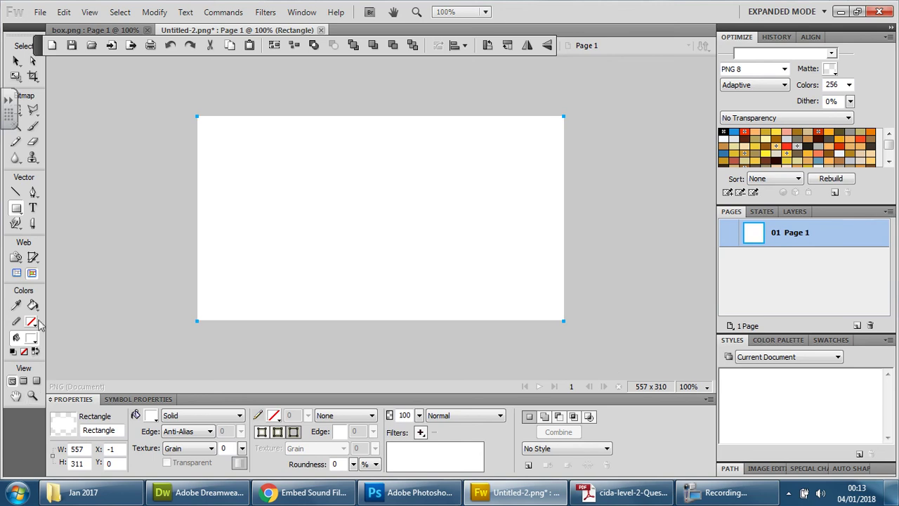
left_click(33, 339)
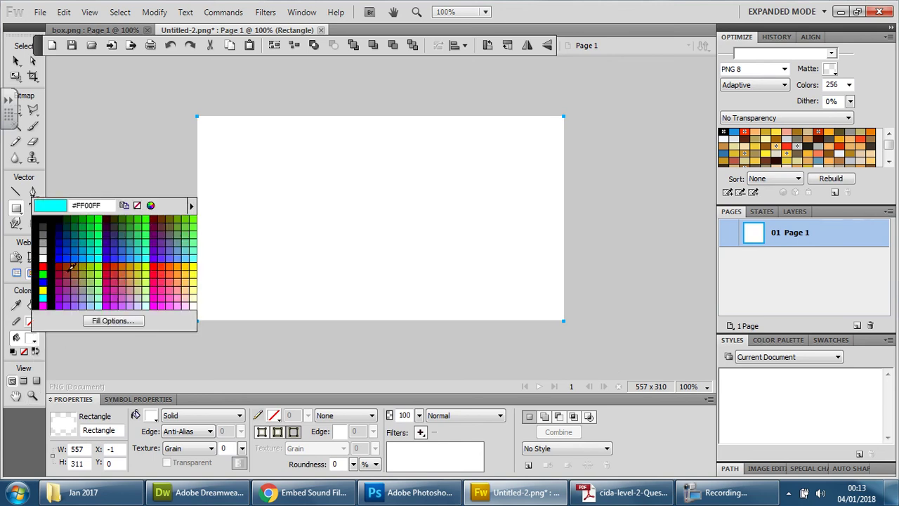
left_click(95, 206)
type("#")
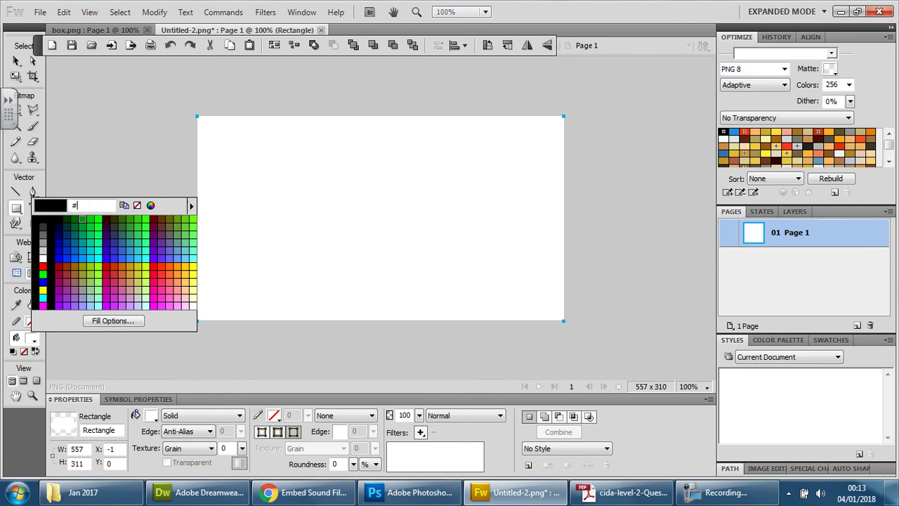
type("cc3333")
key("Return")
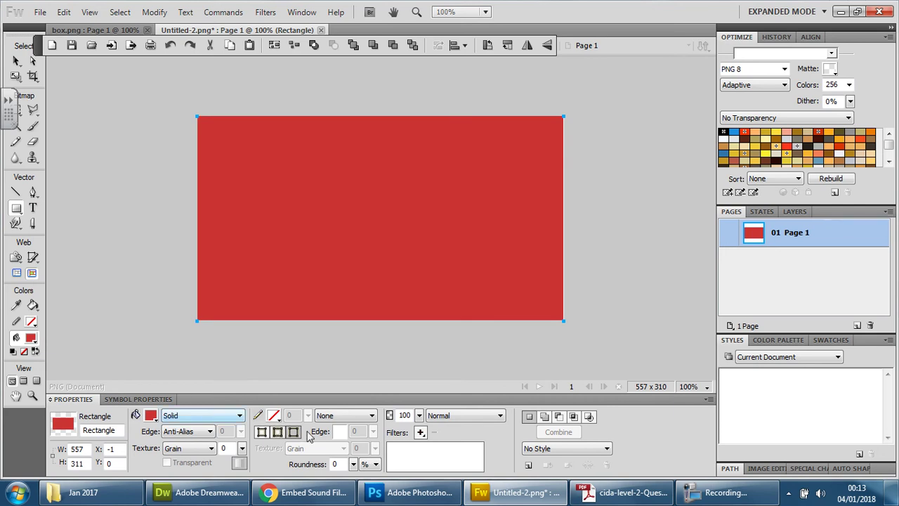
Give the red rectangle a black 1-pixel stroke.
left_click(274, 416)
left_click(280, 307)
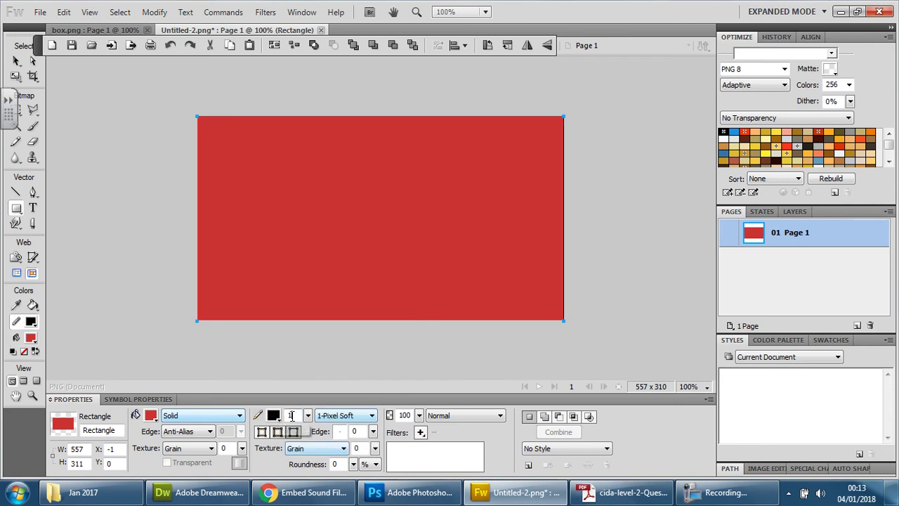
left_click(340, 417)
left_click(299, 415)
Align the rectangle with the canvas edges at 556 x 310, X 0, Y 1.
key("v")
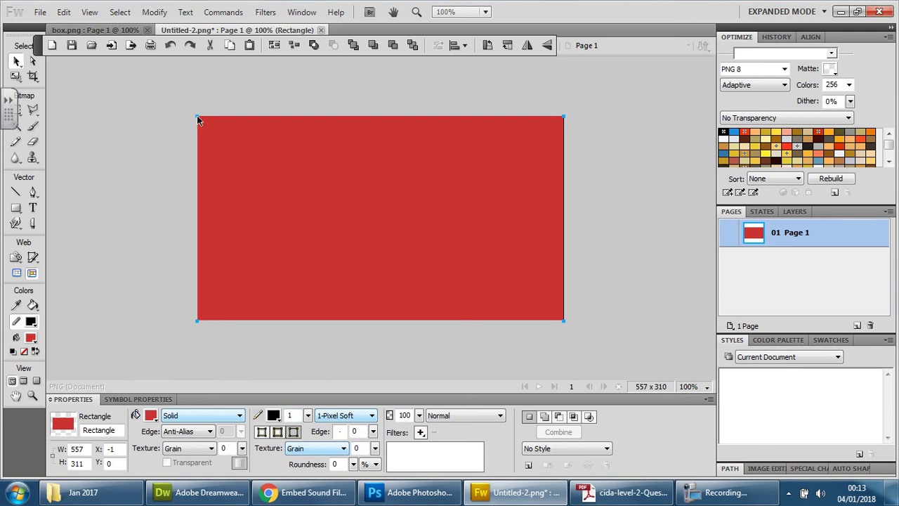
left_click_drag(196, 116, 200, 118)
left_click(192, 138)
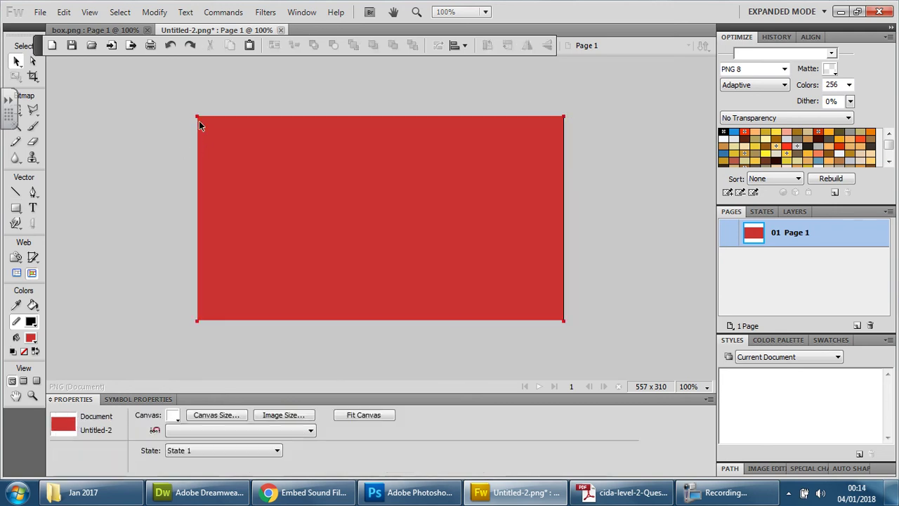
left_click(200, 117)
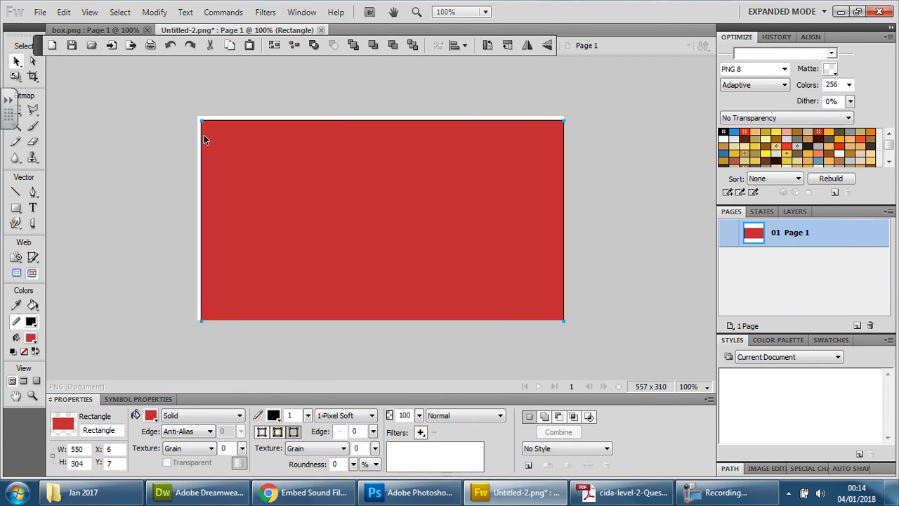
left_click(199, 125)
left_click(204, 124)
left_click_drag(201, 120, 197, 116)
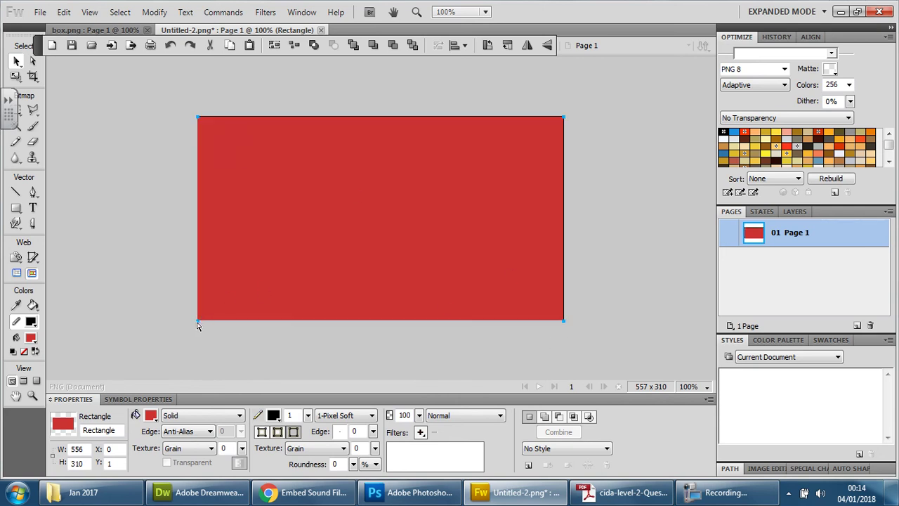
left_click_drag(196, 324, 200, 320)
left_click(584, 288)
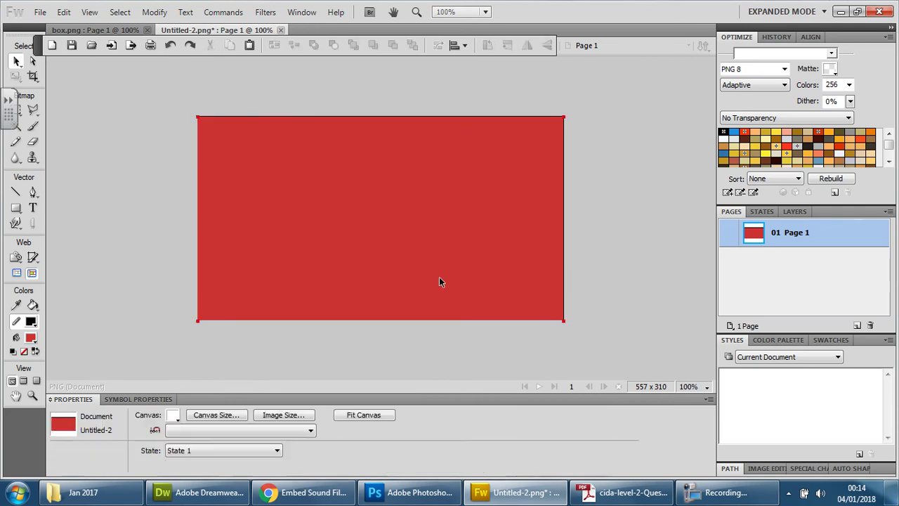
left_click(224, 320)
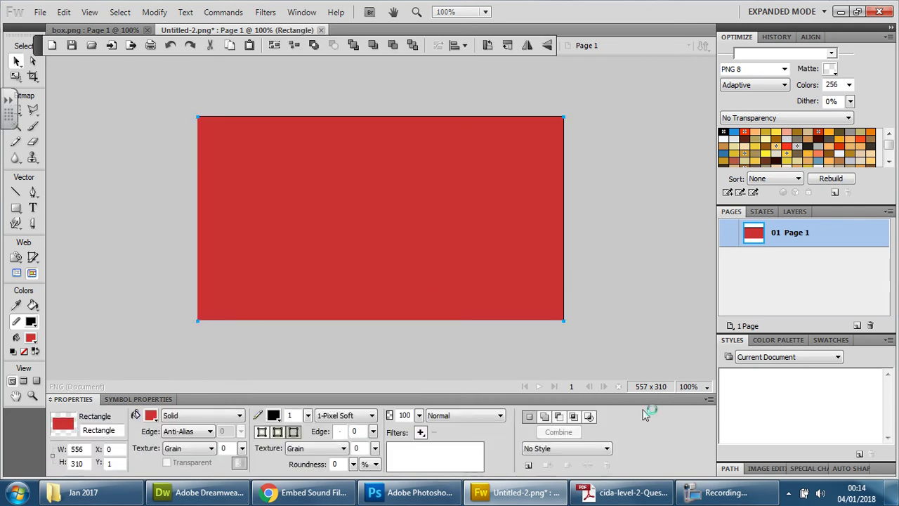
At 150% zoom, resize the red rectangle to 552 x 305 at X 4, Y 1.
left_click(692, 387)
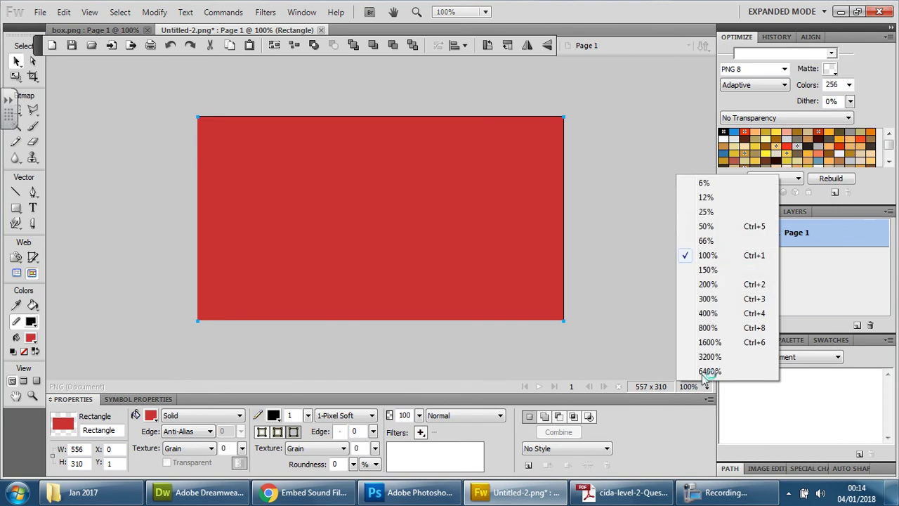
left_click(711, 271)
left_click_drag(652, 375, 650, 368)
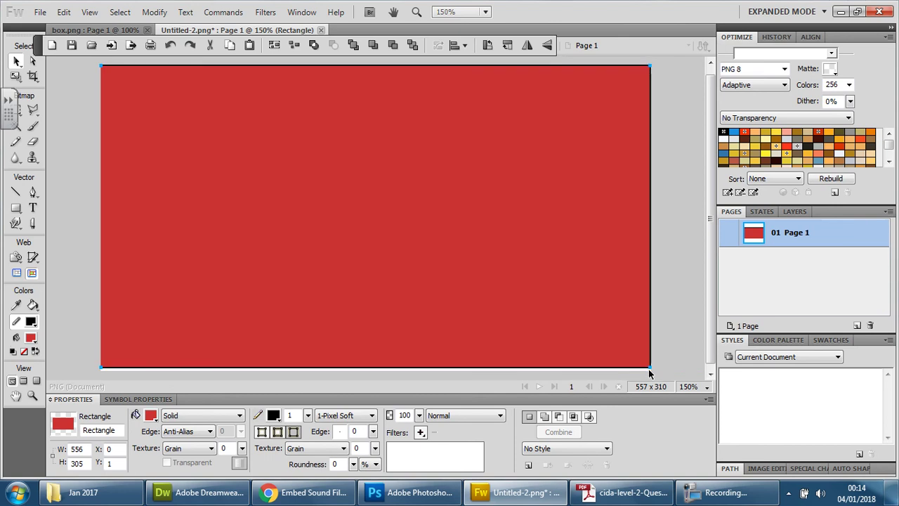
left_click_drag(102, 370, 102, 366)
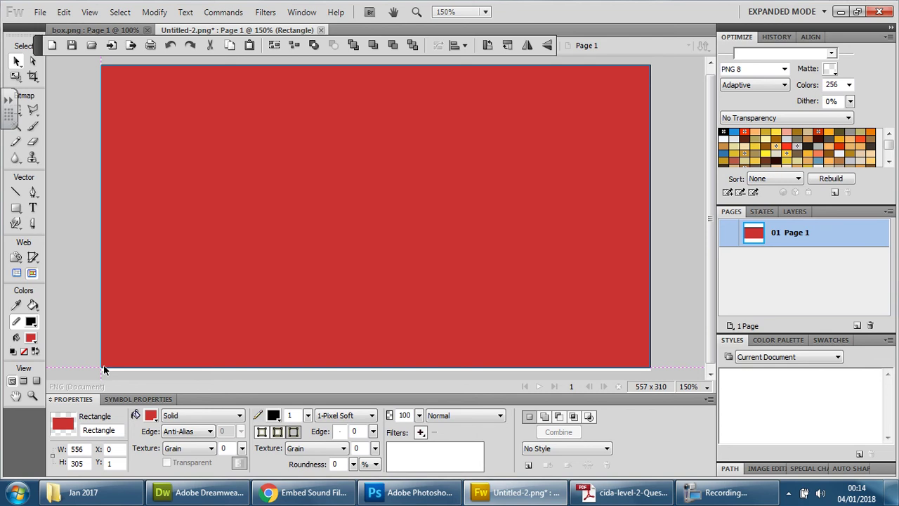
left_click_drag(103, 370, 105, 371)
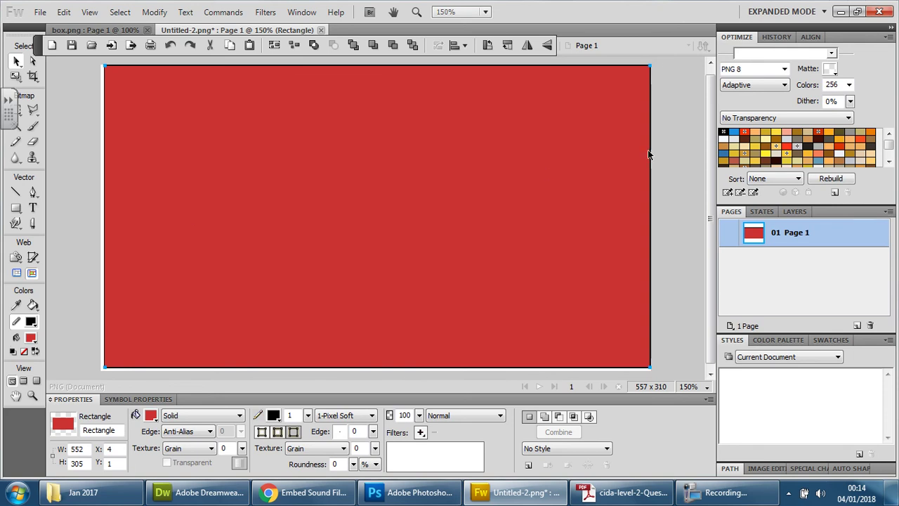
left_click(668, 150)
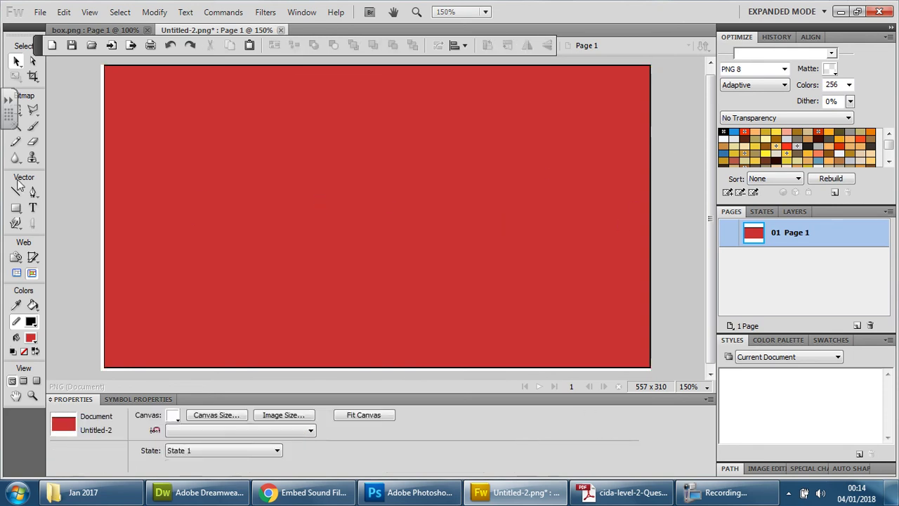
left_click(364, 244)
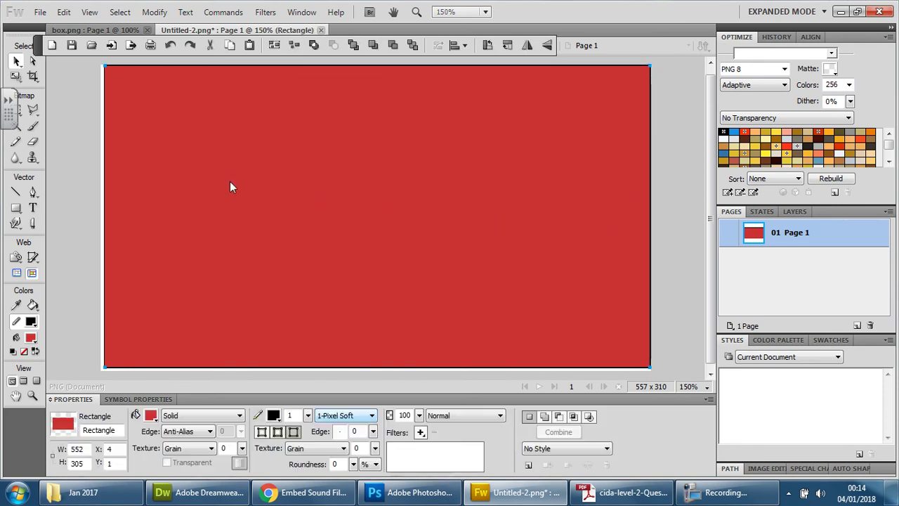
Set the rectangle's stroke tip size to 1 pixel.
left_click(275, 416)
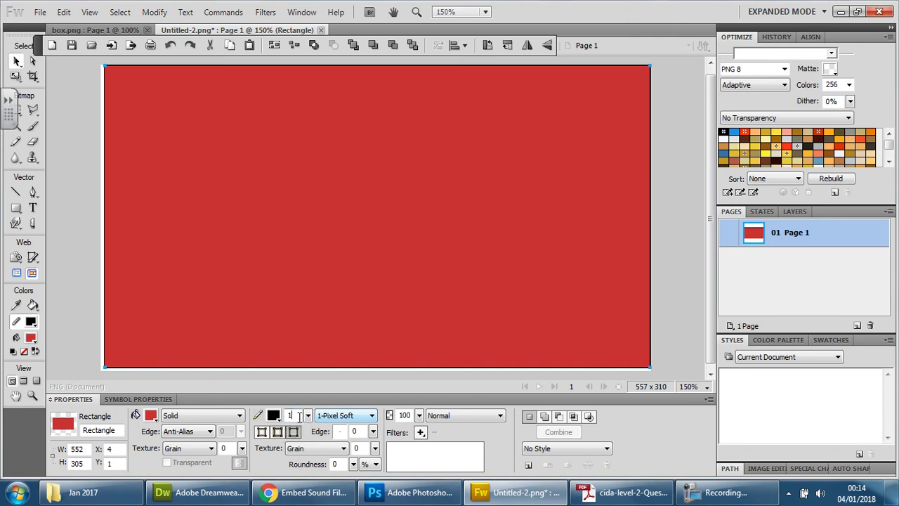
type("2")
key("Return")
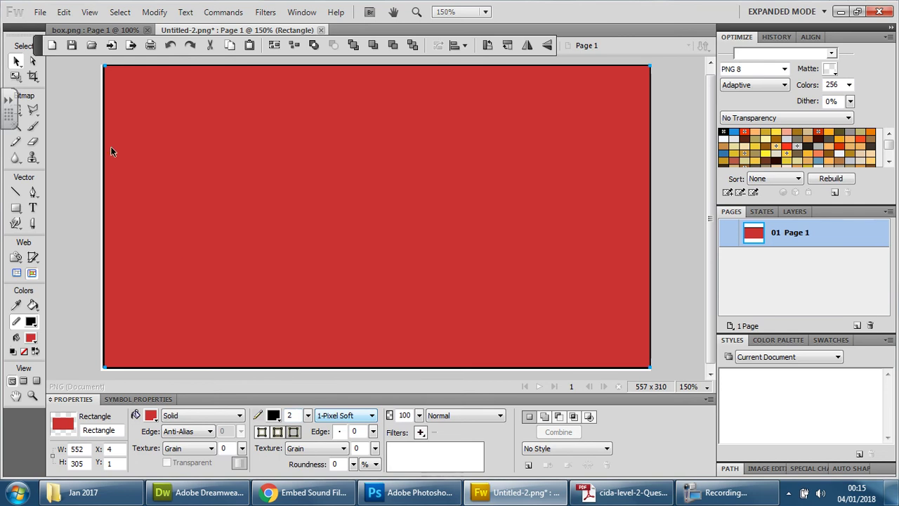
double_click(296, 416)
type("1")
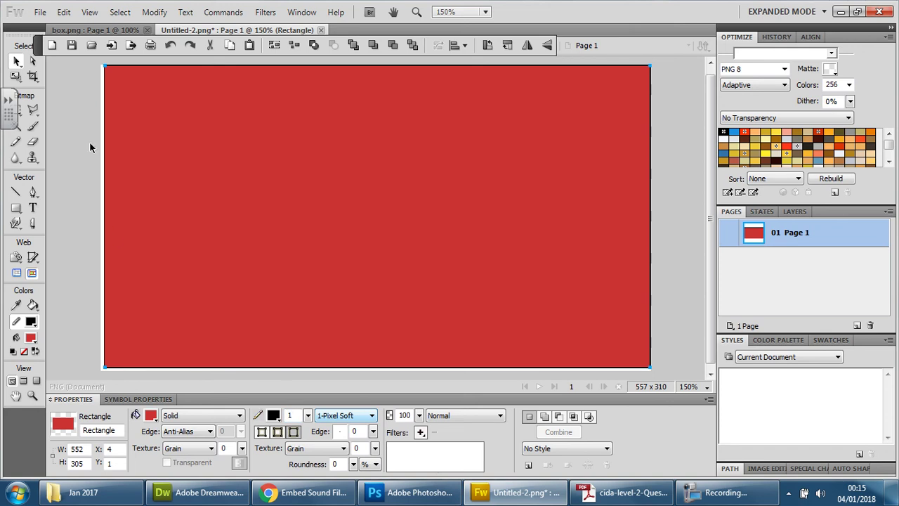
Return to 100% zoom and compare Untitled-2 with box.png.
left_click(692, 386)
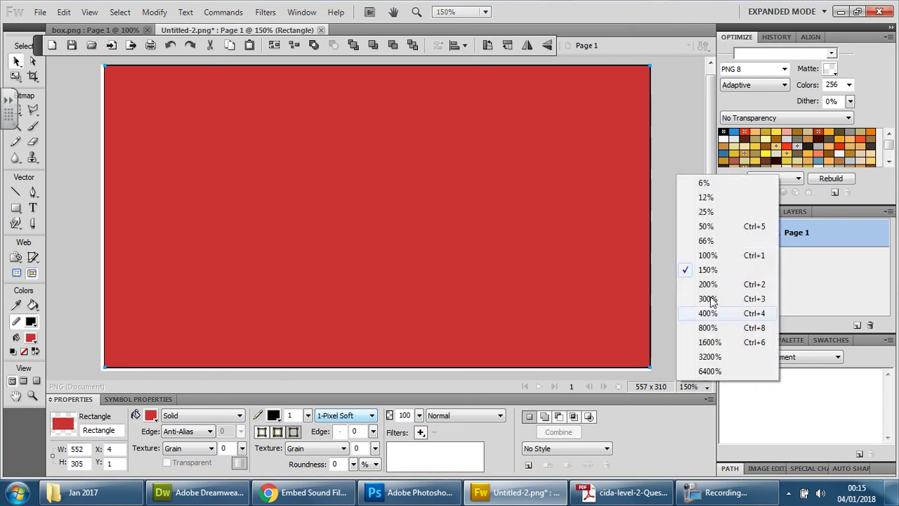
left_click(708, 255)
left_click(674, 200)
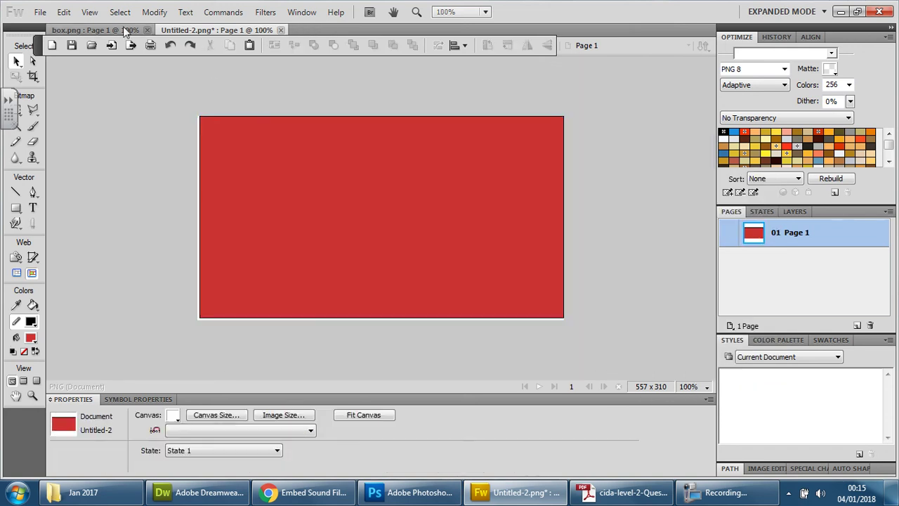
left_click(141, 33)
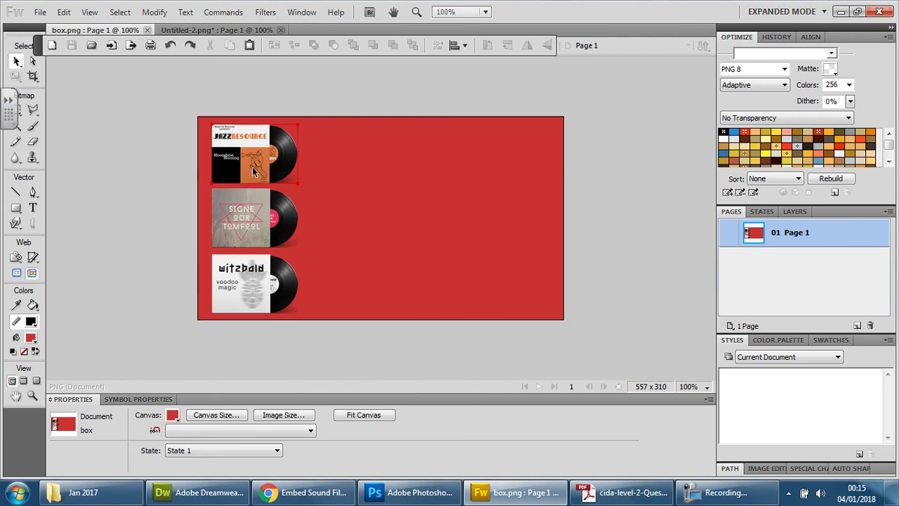
left_click(199, 28)
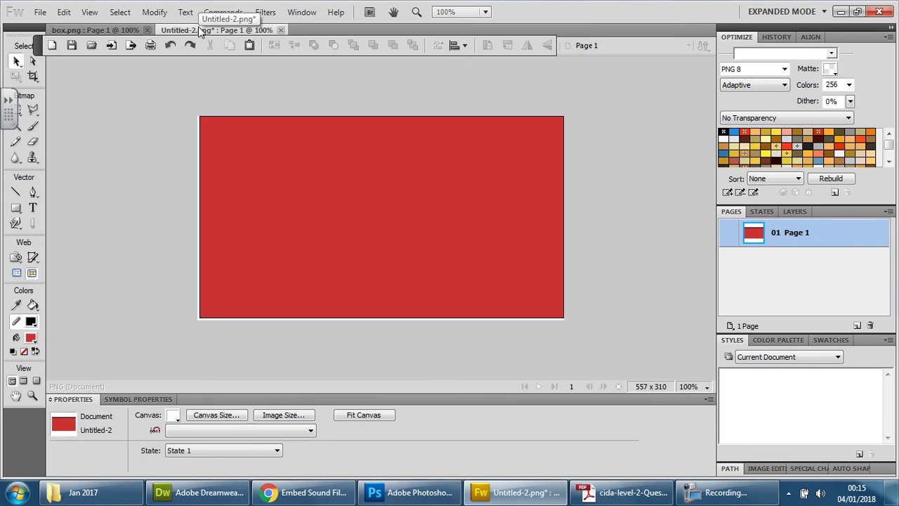
Open RECORD_ONE.png from the Images folder.
left_click(40, 12)
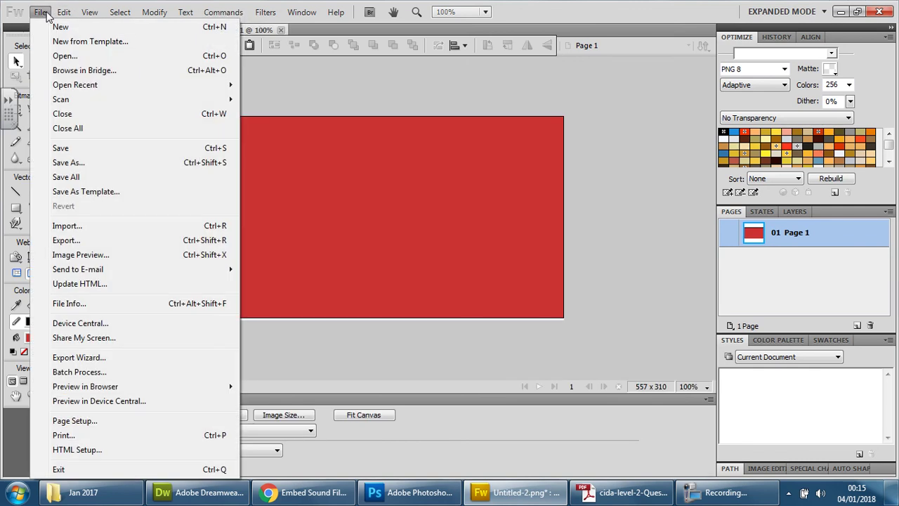
left_click(70, 56)
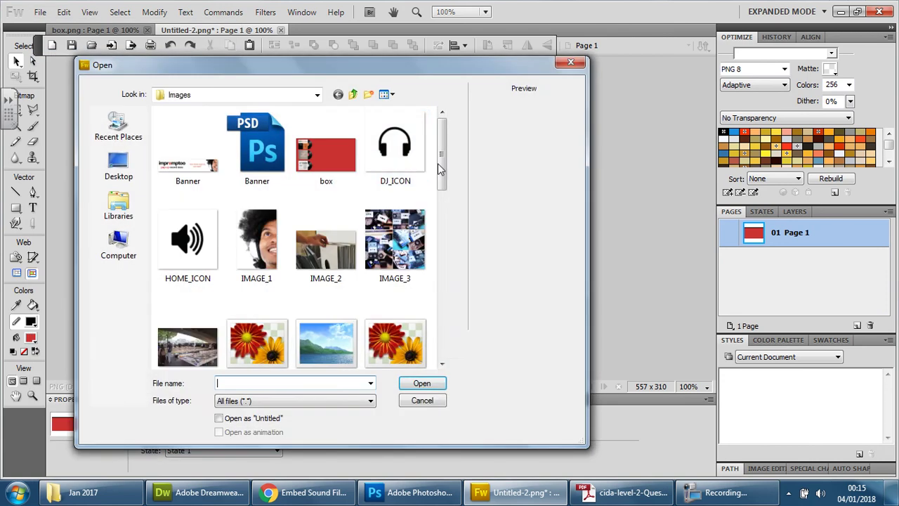
left_click_drag(439, 169, 446, 361)
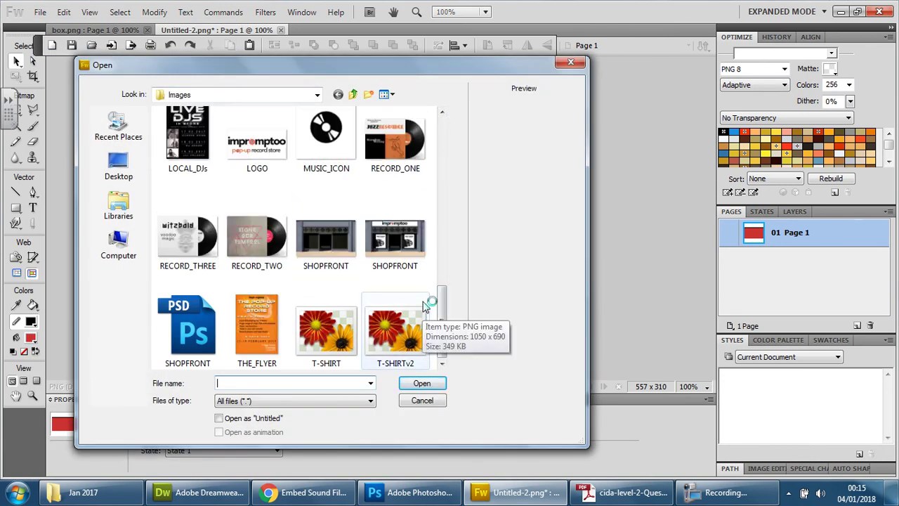
left_click(414, 156)
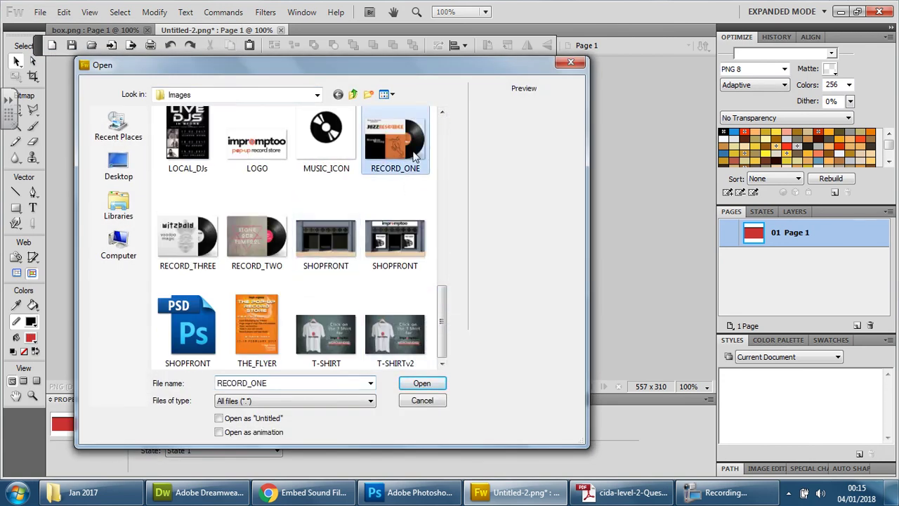
left_click(263, 255)
left_click(196, 256)
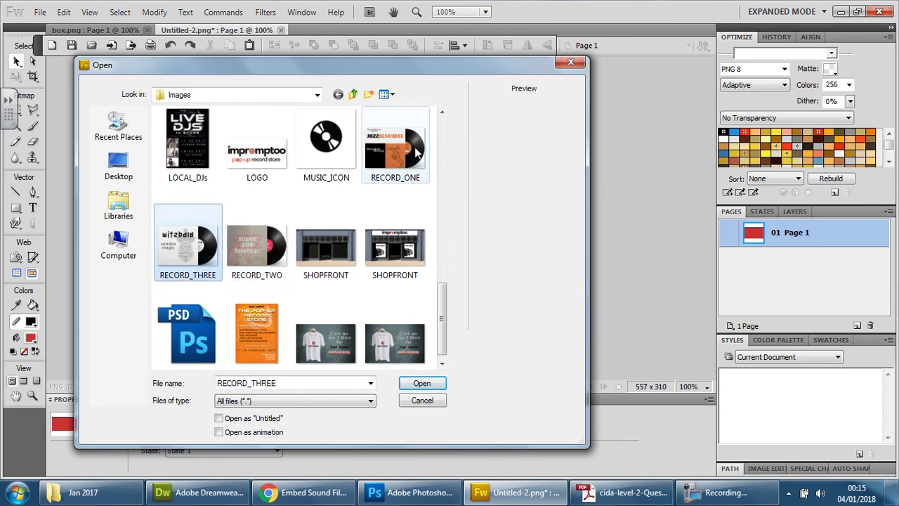
left_click(396, 149)
left_click(421, 383)
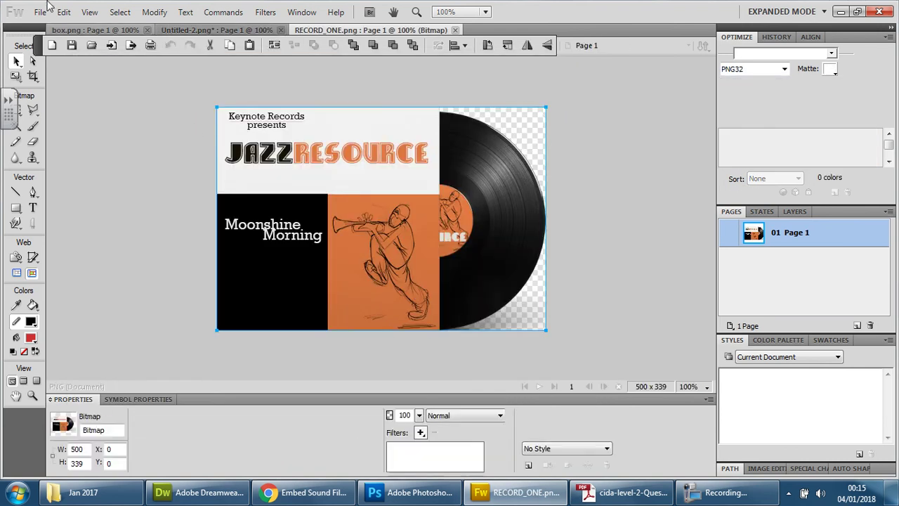
Open RECORD_TWO.png from the Images folder.
left_click(40, 12)
left_click(63, 55)
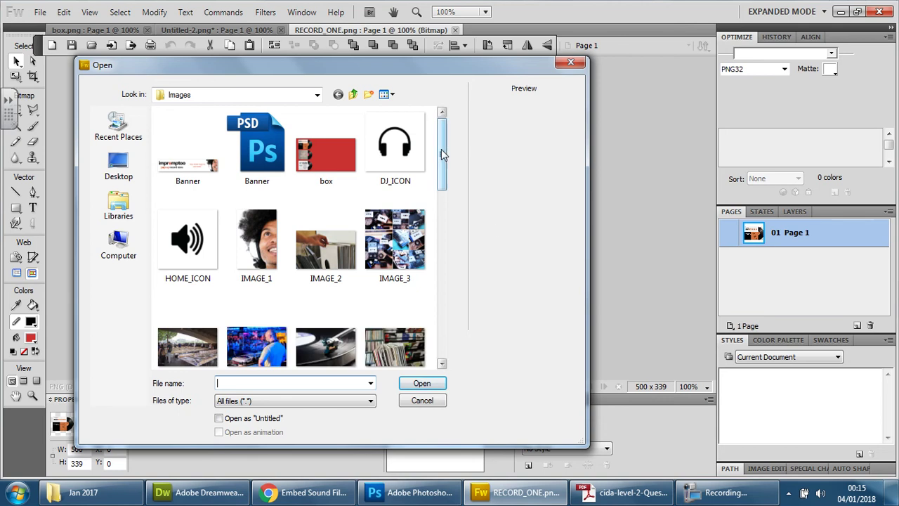
left_click_drag(442, 149, 457, 354)
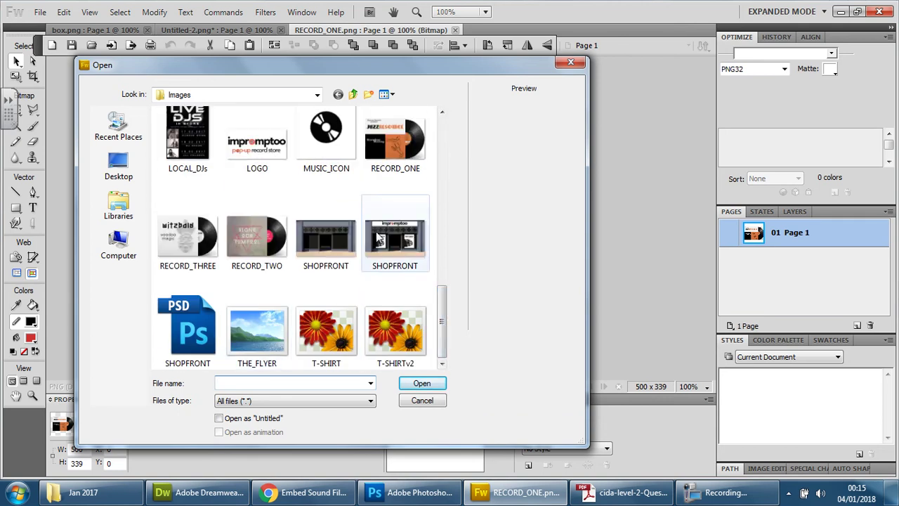
left_click(256, 239)
left_click(421, 383)
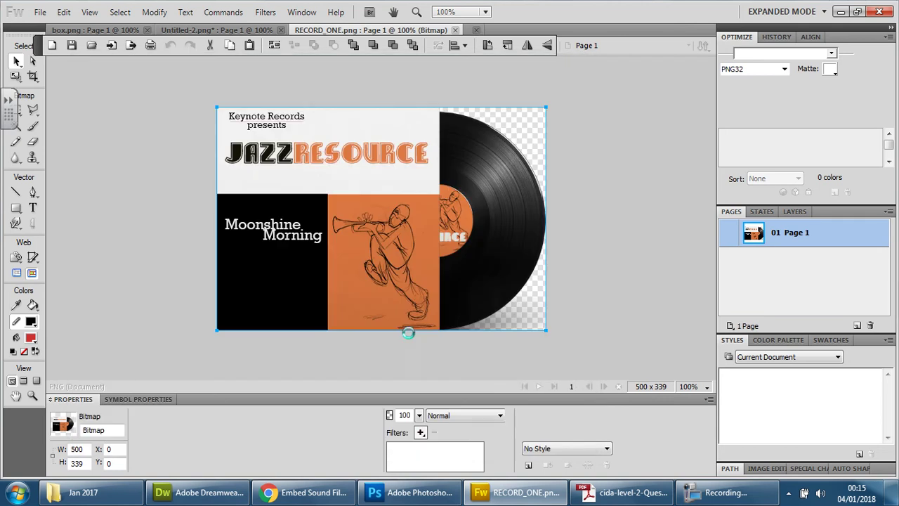
Open RECORD_THREE.png from the Images folder.
left_click(40, 12)
left_click(71, 57)
left_click_drag(445, 136, 448, 289)
scroll(449, 289, "down", 3)
left_click(189, 238)
left_click(421, 383)
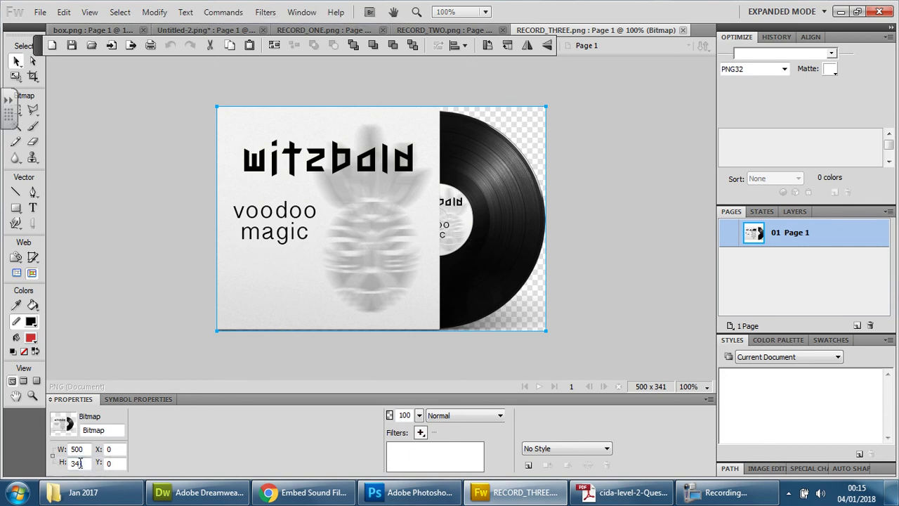
Compare box.png with the red Untitled-2 box, then bring RECORD_ONE.png to the front.
left_click(74, 31)
key("ctrl+Tab")
left_click(446, 248)
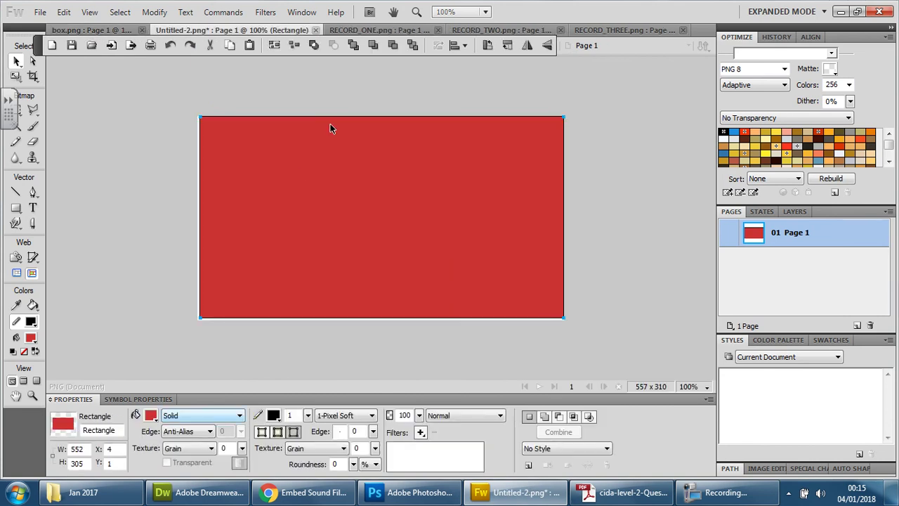
left_click(370, 30)
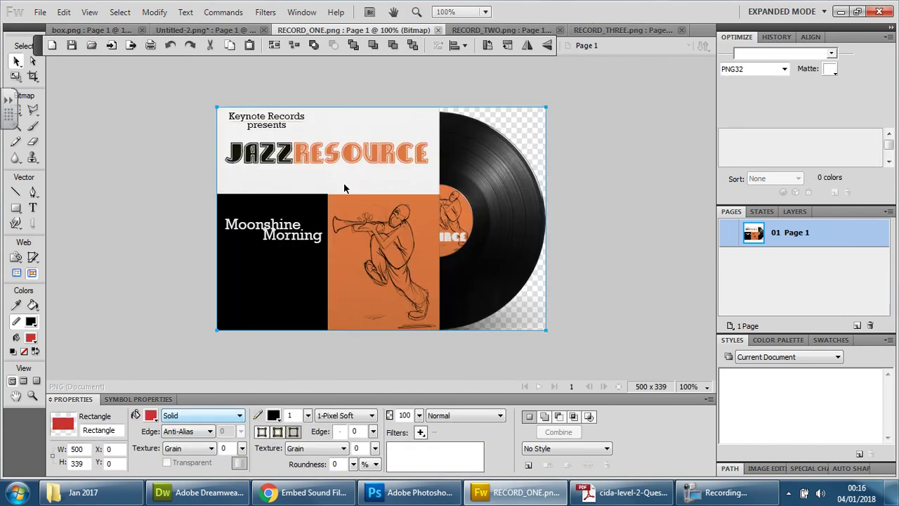
left_click(182, 29)
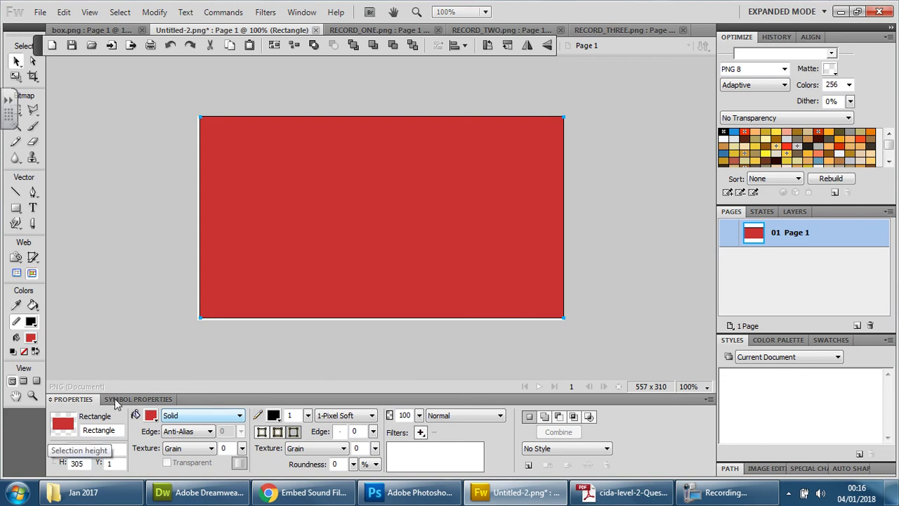
left_click(348, 31)
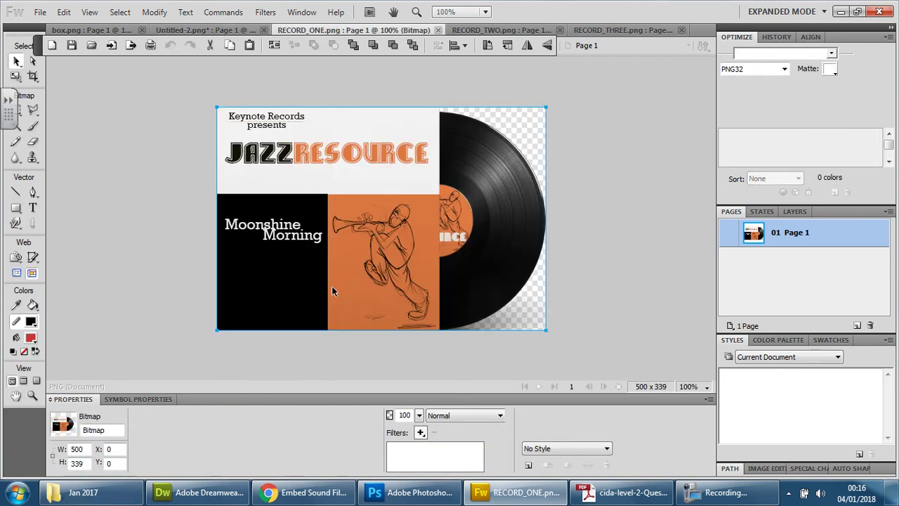
Resize the Jazz Resource cover to 131 x 90 and drop it into the red box at X 11, Y 8.
double_click(77, 449)
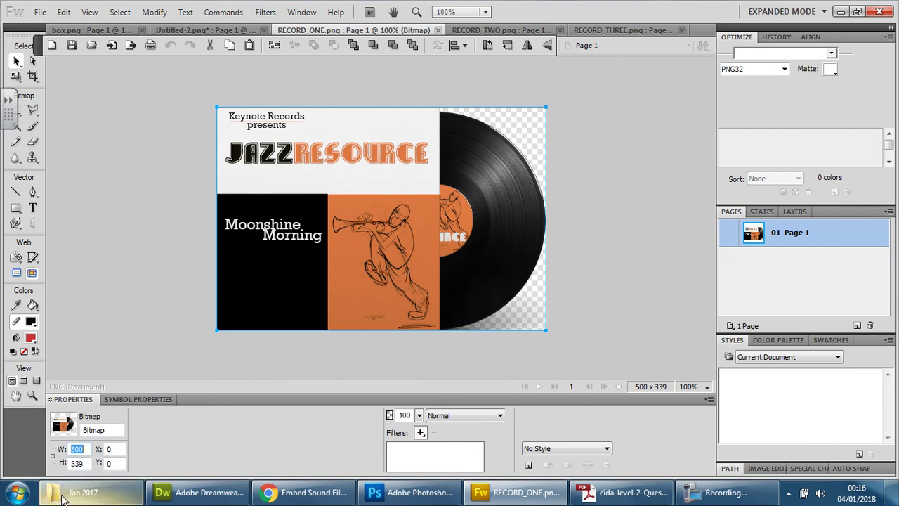
double_click(77, 464)
type("90")
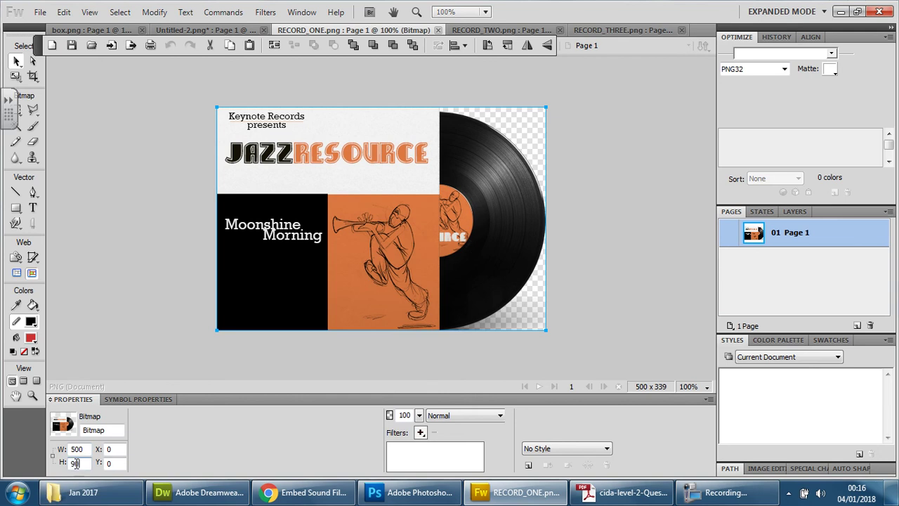
double_click(77, 450)
type("131")
key("Return")
left_click(341, 284)
double_click(78, 449)
key("Return")
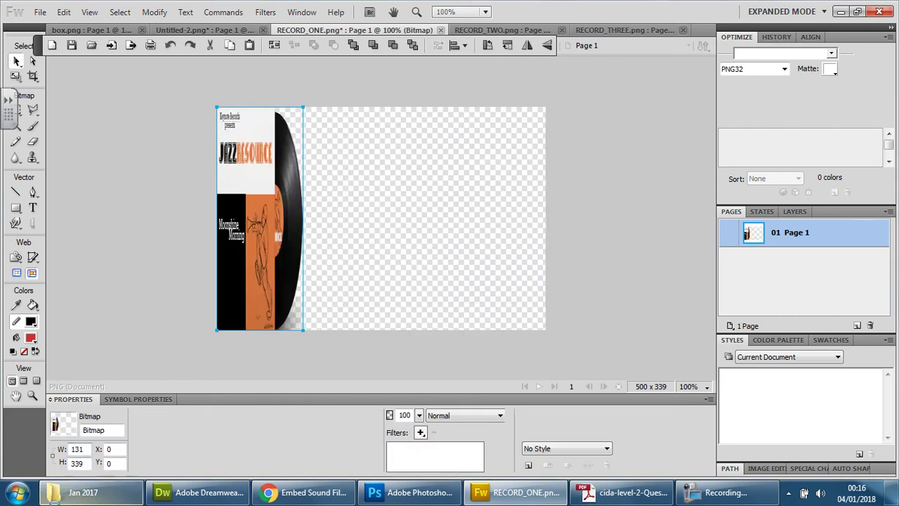
double_click(71, 464)
type("90")
key("Return")
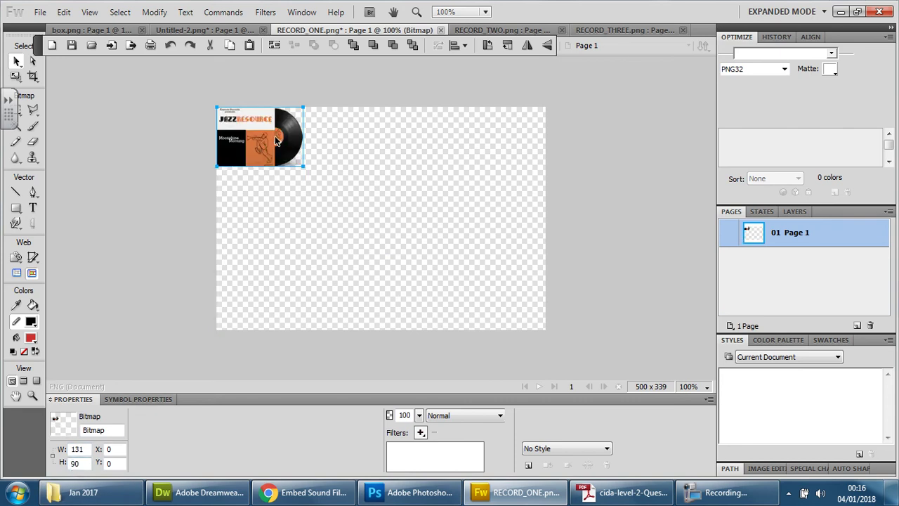
left_click_drag(274, 135, 93, 40)
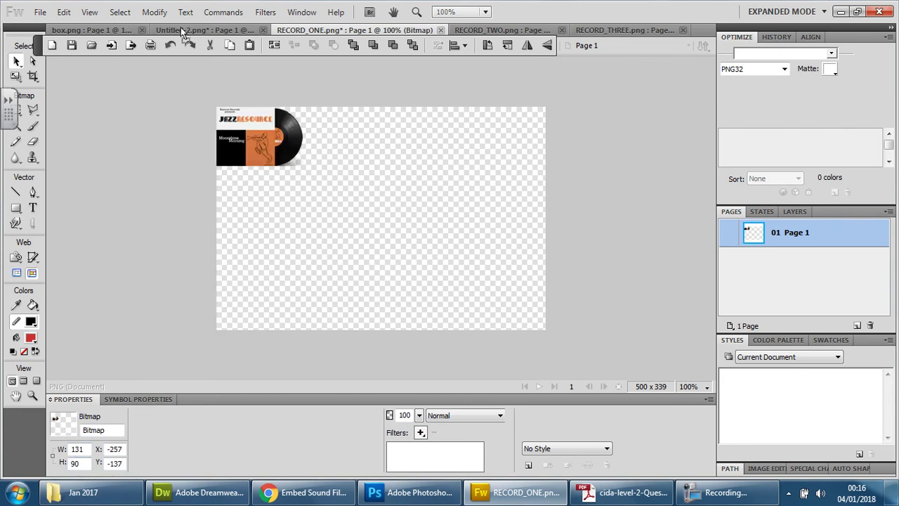
left_click_drag(181, 27, 262, 152)
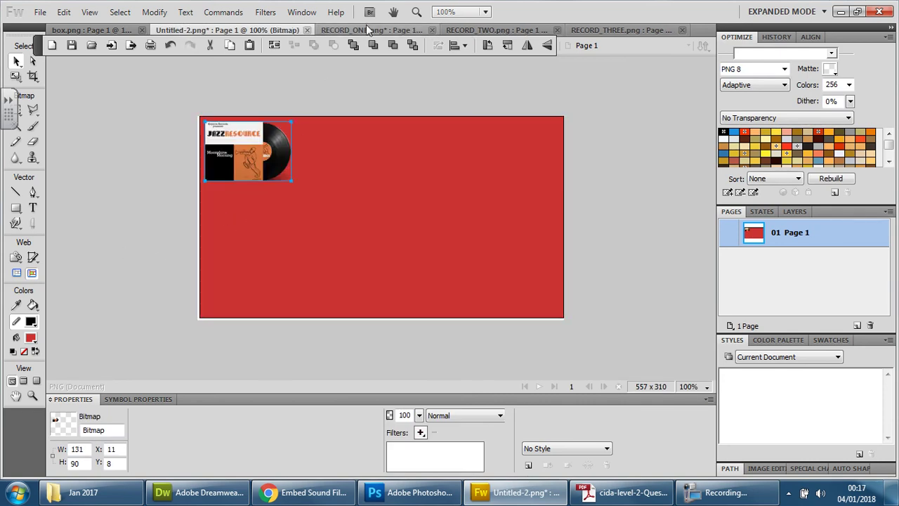
Resize the Signe Dor Tomfeel cover to 131 x 90 and place it below the jazz cover.
left_click(471, 31)
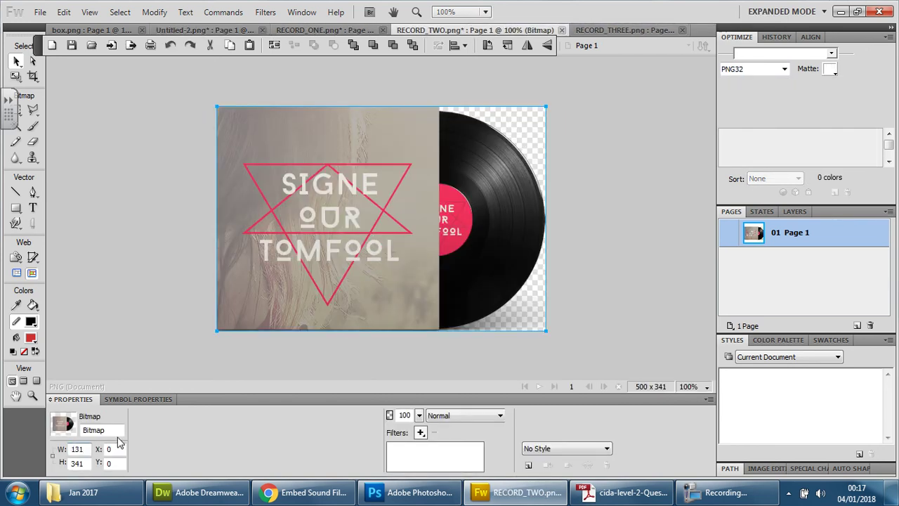
key("Return")
double_click(78, 463)
key("Return")
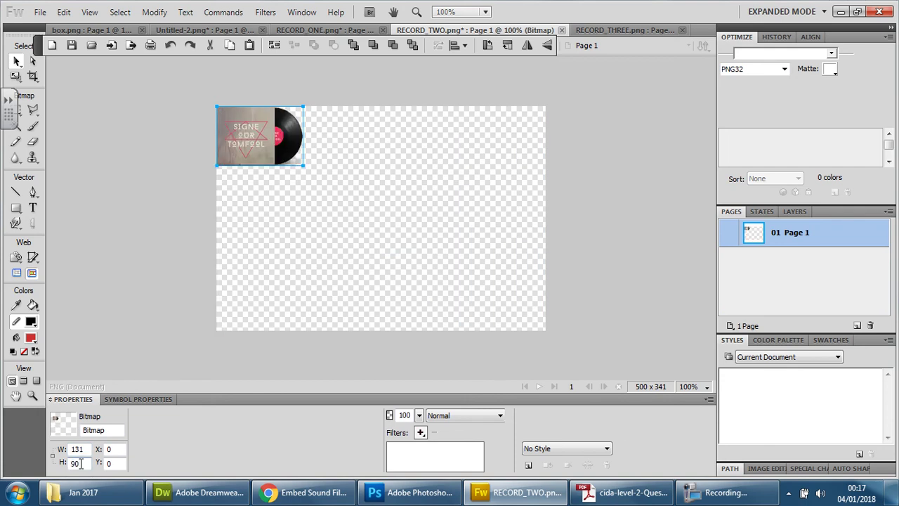
left_click_drag(264, 144, 255, 227)
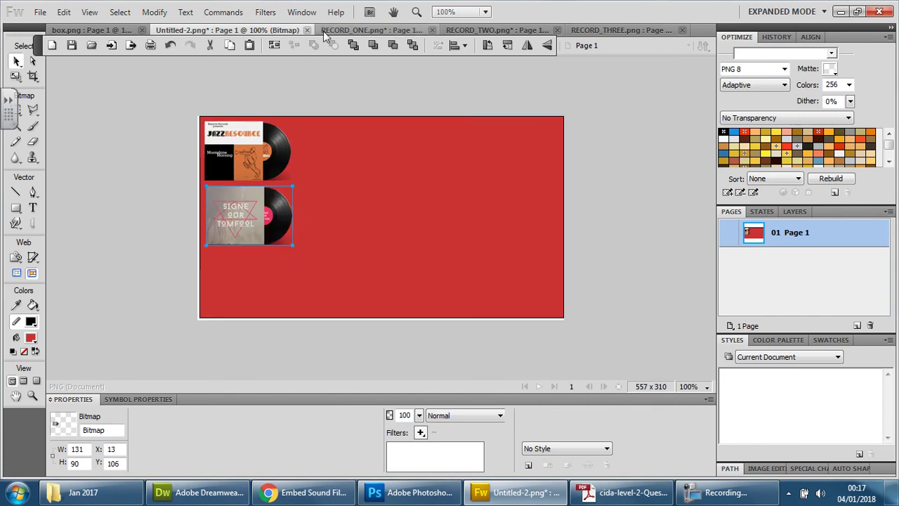
Resize the Witzbold voodoo magic cover to 131 x 90 and place it below the other two.
left_click(591, 30)
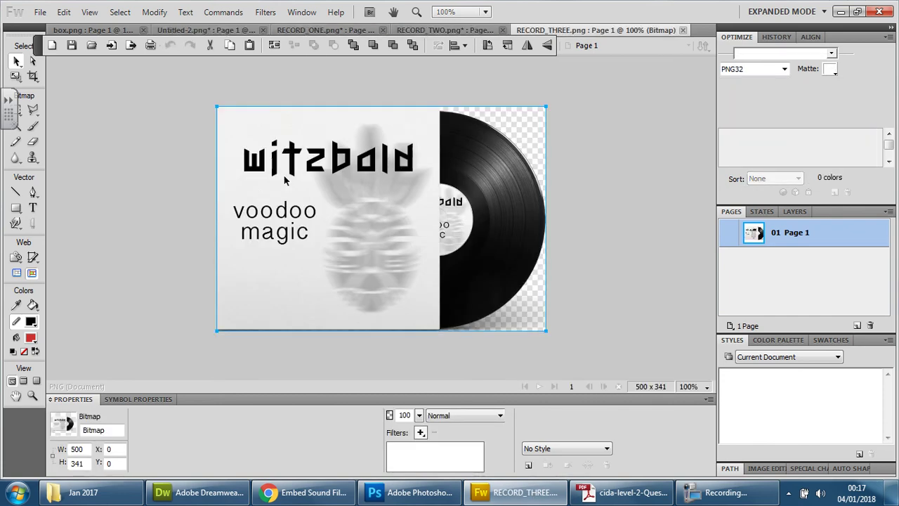
left_click(75, 448)
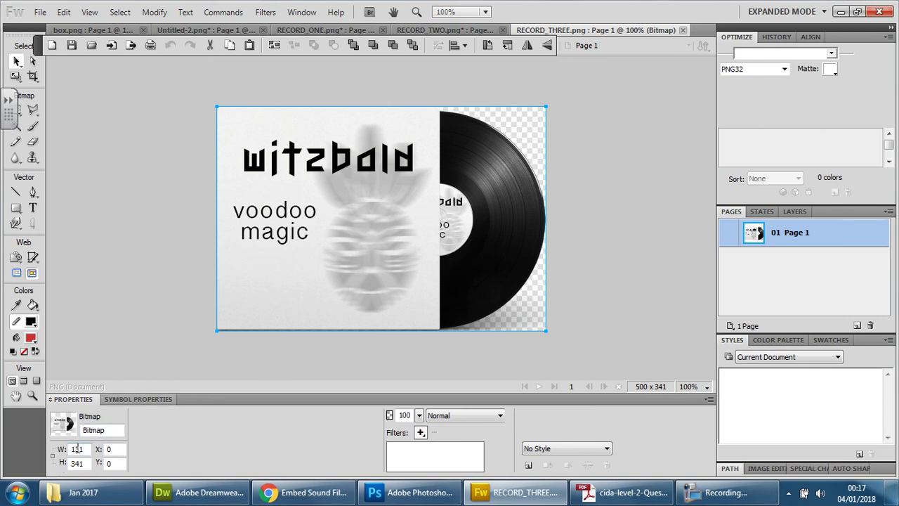
left_click(122, 160)
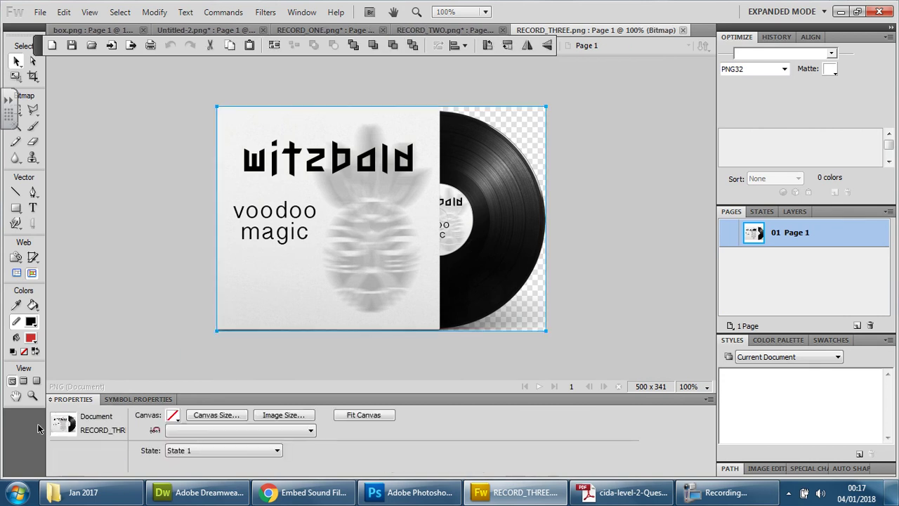
key("ctrl+a")
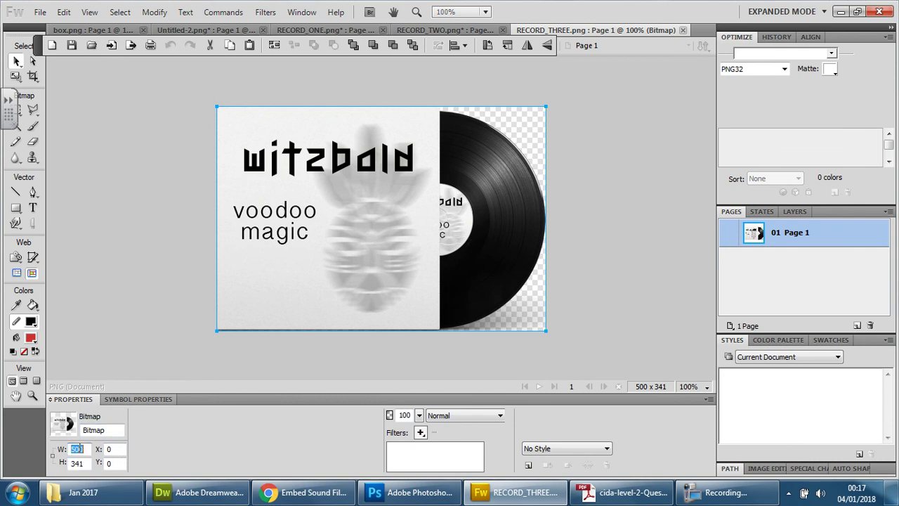
left_click(78, 449)
type("131")
key("Return")
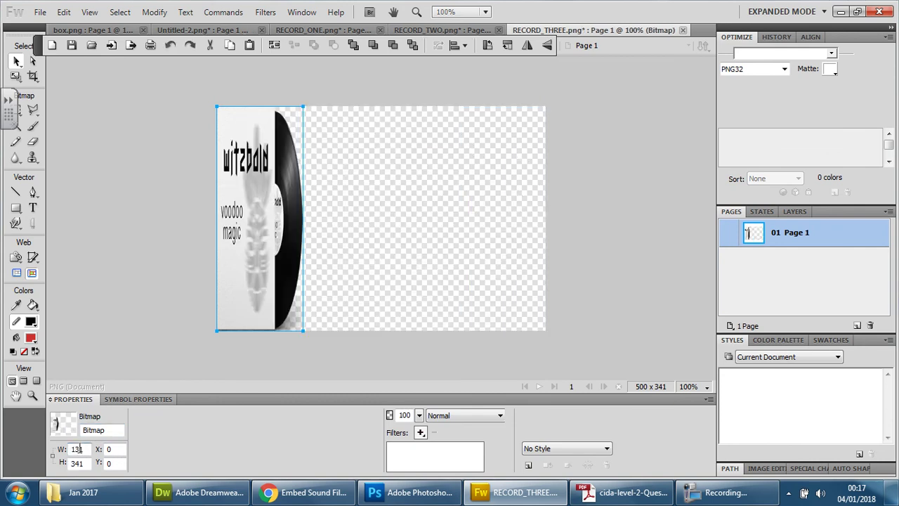
left_click(77, 463)
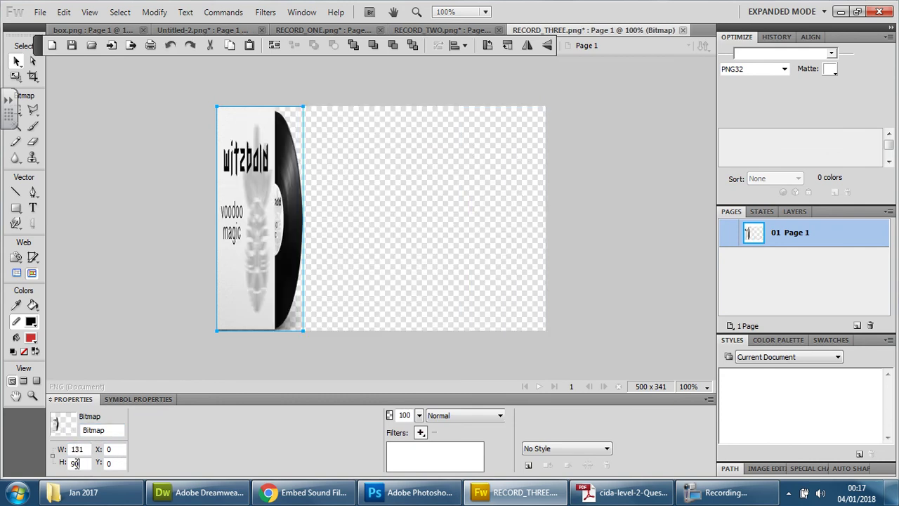
type("90")
key("Return")
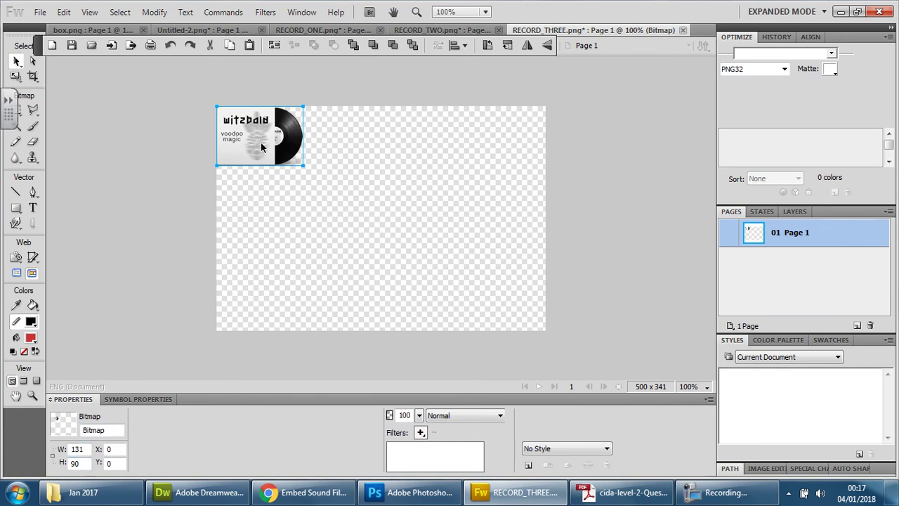
left_click_drag(262, 147, 253, 295)
Drag the three record covers into a rough left-aligned column, nudging the Signe cover up.
left_click(258, 209)
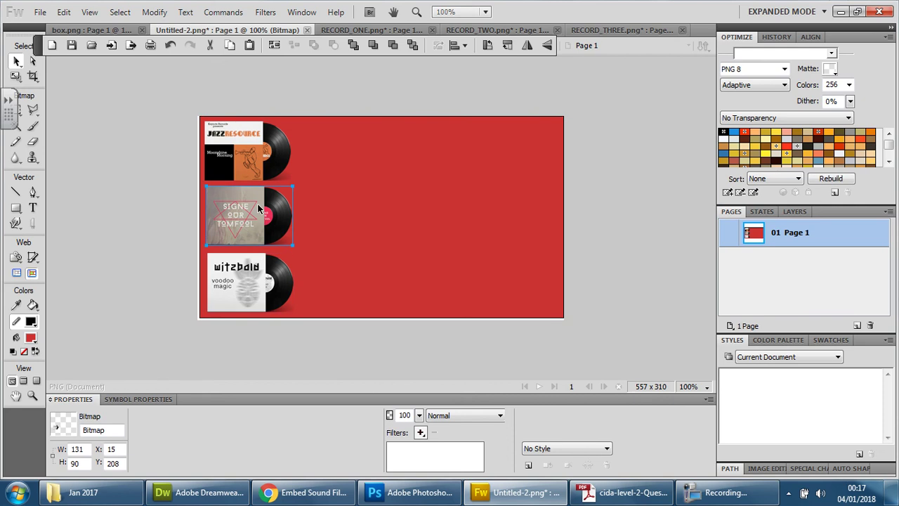
left_click(249, 279)
left_click_drag(246, 282, 244, 281)
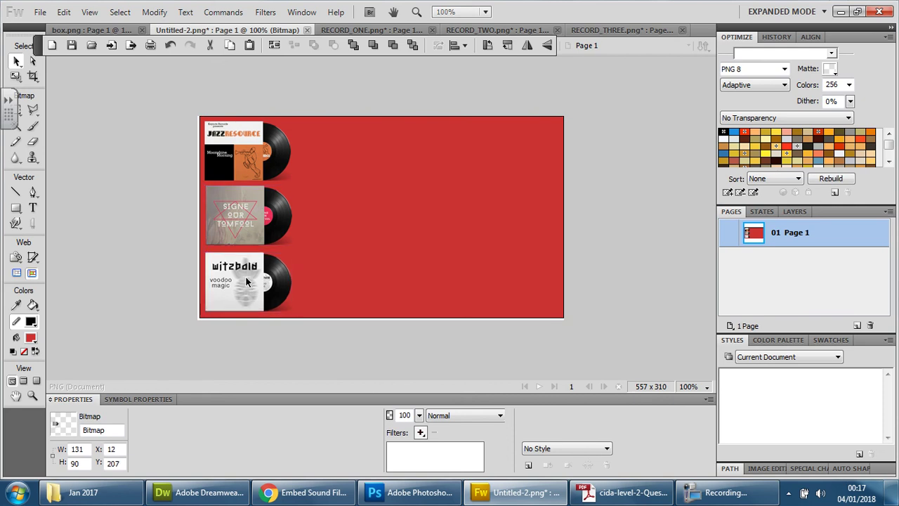
left_click_drag(246, 151, 249, 153)
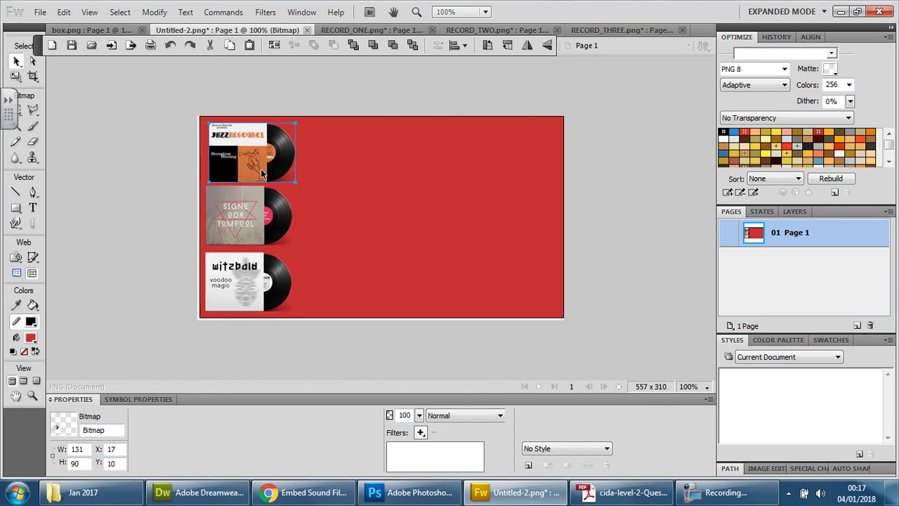
left_click_drag(260, 212, 264, 209)
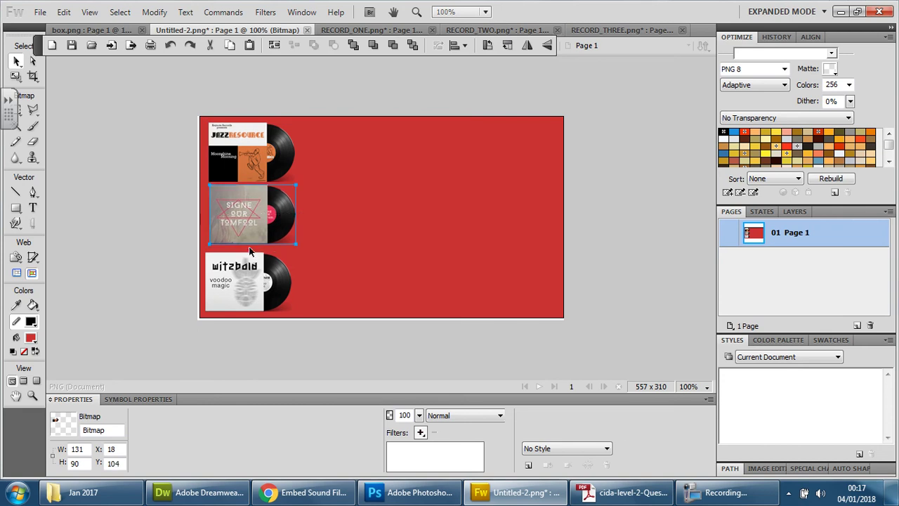
left_click_drag(244, 269, 248, 271)
left_click_drag(251, 228, 250, 222)
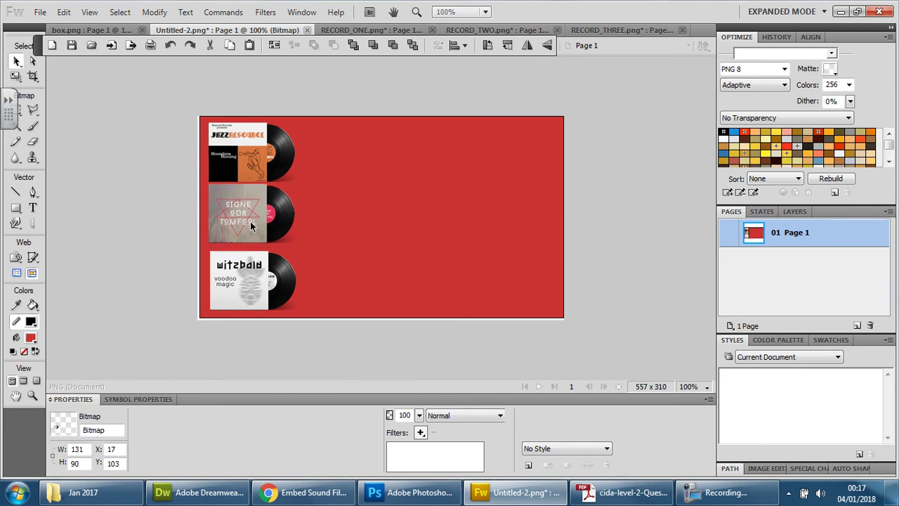
left_click_drag(250, 221, 251, 223)
left_click_drag(248, 276, 250, 277)
left_click(248, 222)
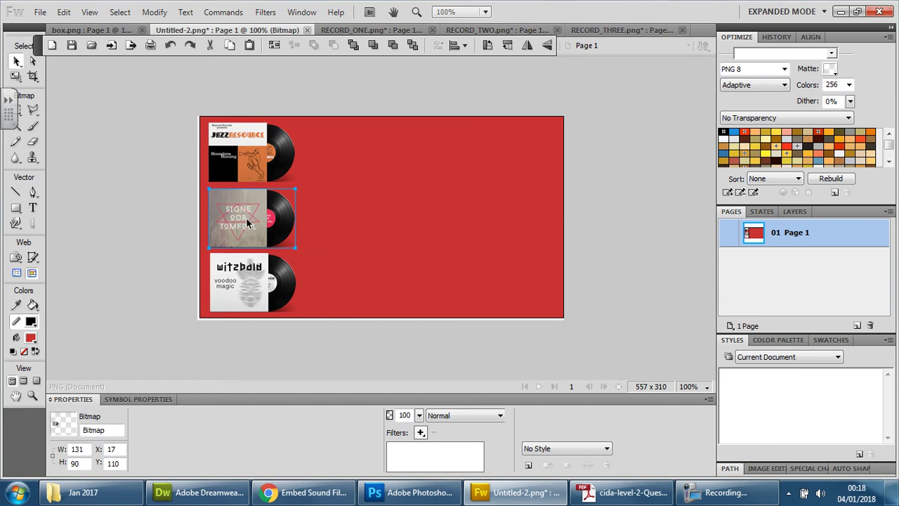
key("Up")
key("Up")
key("Up")
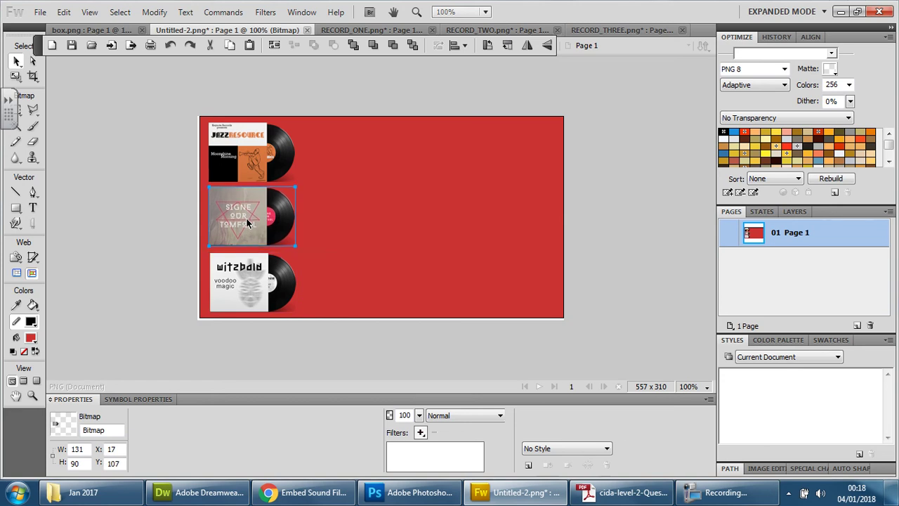
Nudge the Signe Dor Tomfeel cover up to X 17, Y 98, nearer the jazz cover.
left_click(260, 158)
left_click(255, 195)
left_click(261, 277)
left_click(172, 269)
left_click(240, 278)
left_click(178, 264)
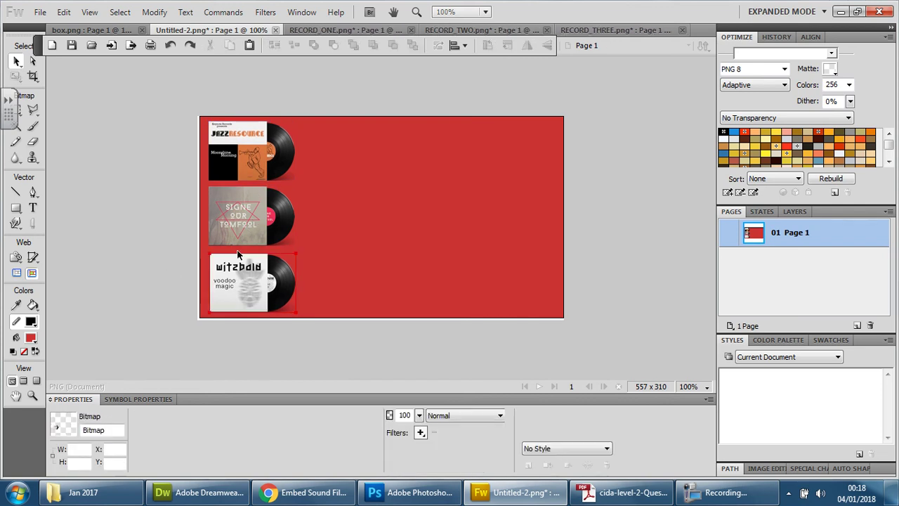
left_click(242, 214)
left_click(140, 190)
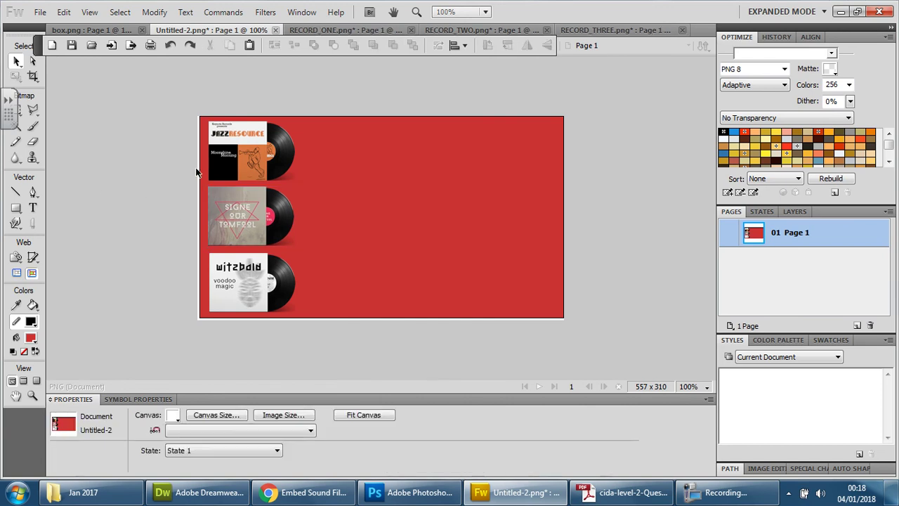
left_click(240, 216)
left_click_drag(240, 217, 241, 217)
key("Up")
key("Up")
key("Up")
key("Up")
key("Up")
key("Up")
key("Up")
key("Up")
key("Up")
key("Up")
key("Up")
key("Up")
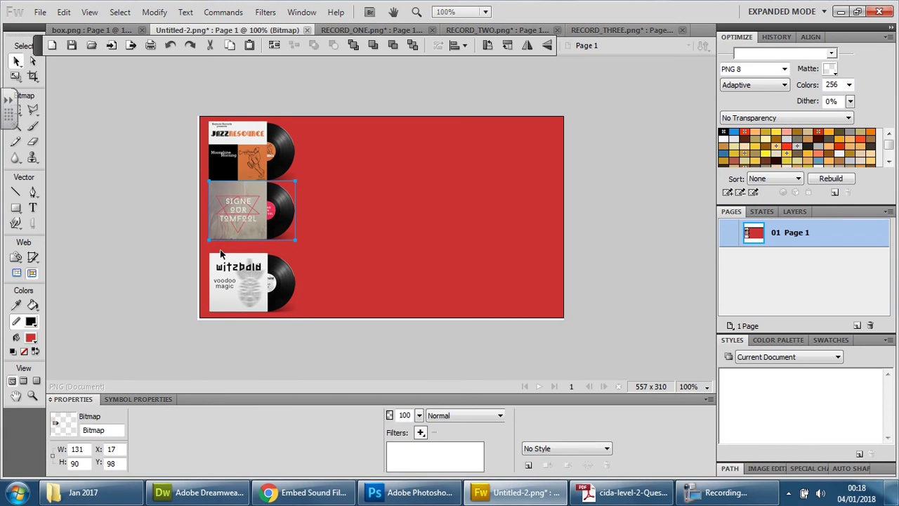
left_click(163, 220)
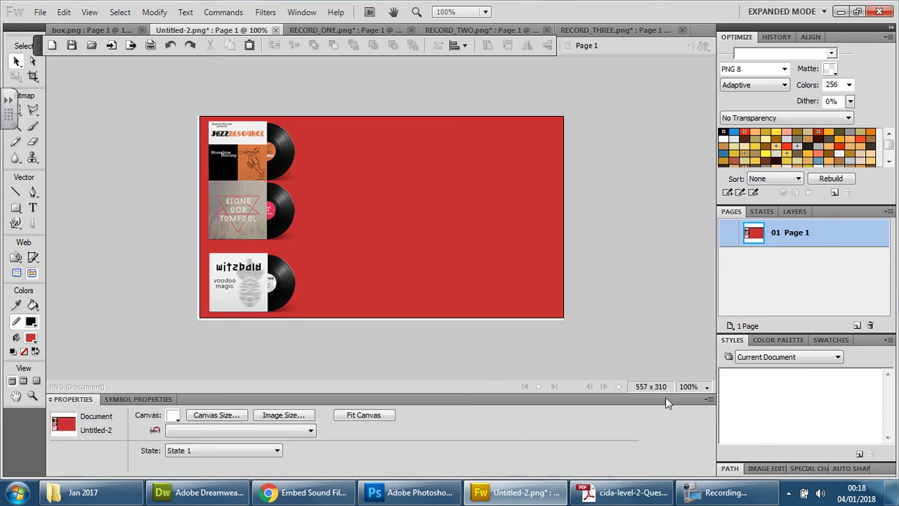
At 200% zoom, nudge the Witzbold cover up and left to X 18, Y 188.
left_click(692, 387)
left_click(711, 284)
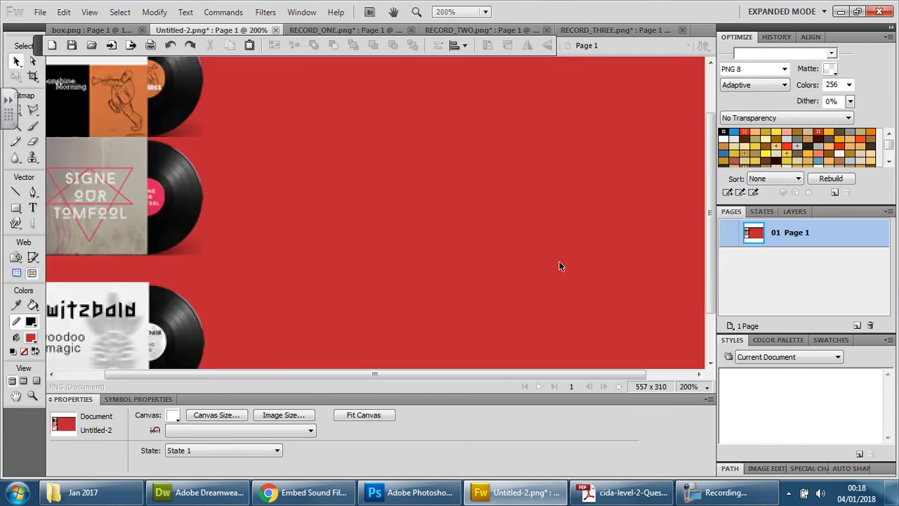
left_click_drag(404, 375, 357, 376)
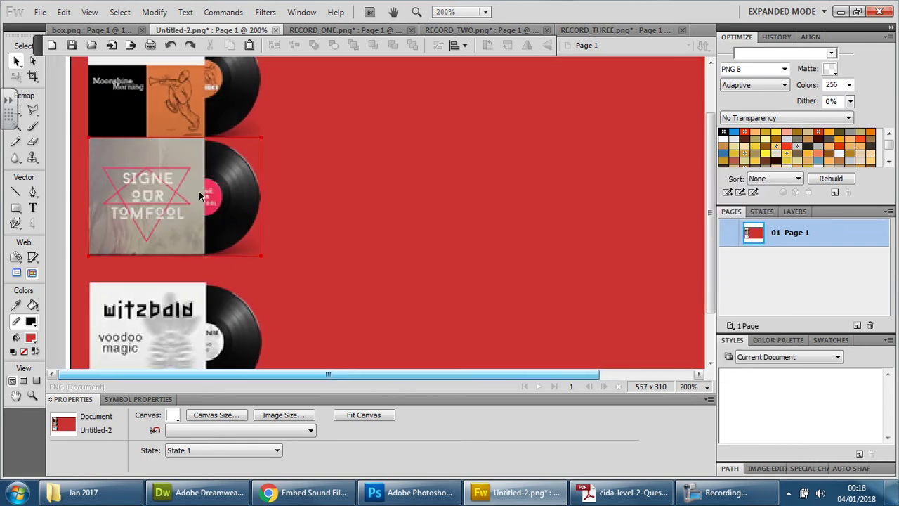
left_click(175, 197)
left_click(406, 175)
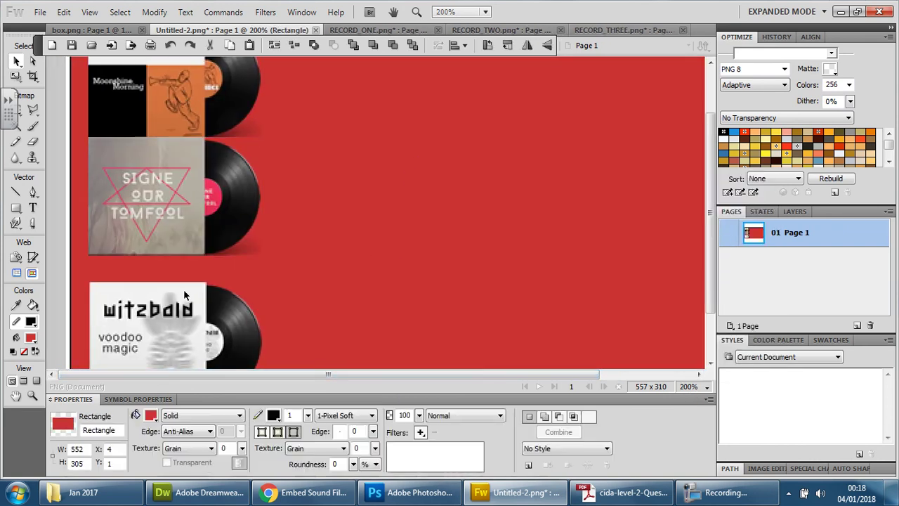
left_click(256, 320)
key("Up")
key("Up")
key("Up")
key("Up")
key("Up")
key("Up")
key("Up")
key("Up")
key("Up")
key("Up")
key("Up")
key("Up")
key("Up")
key("Up")
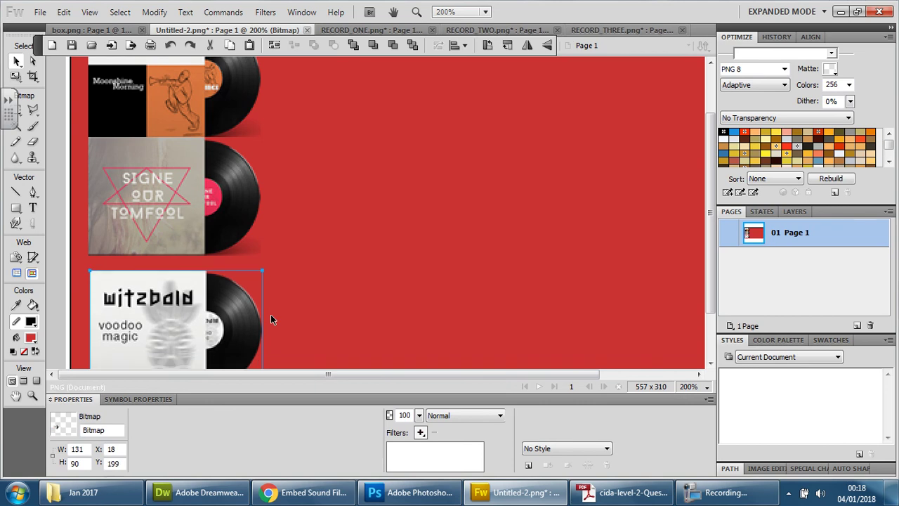
key("Up")
key("Up")
key("Up")
key("Up")
key("Up")
key("Up")
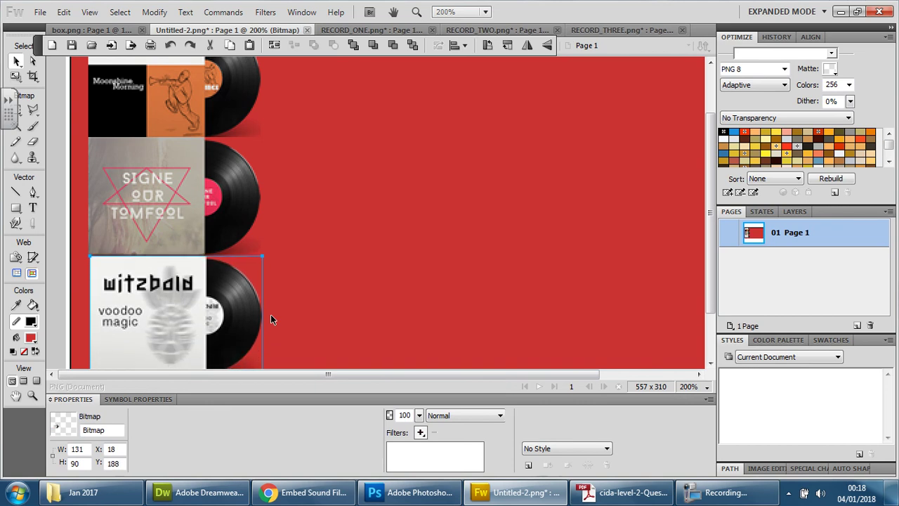
key("Left")
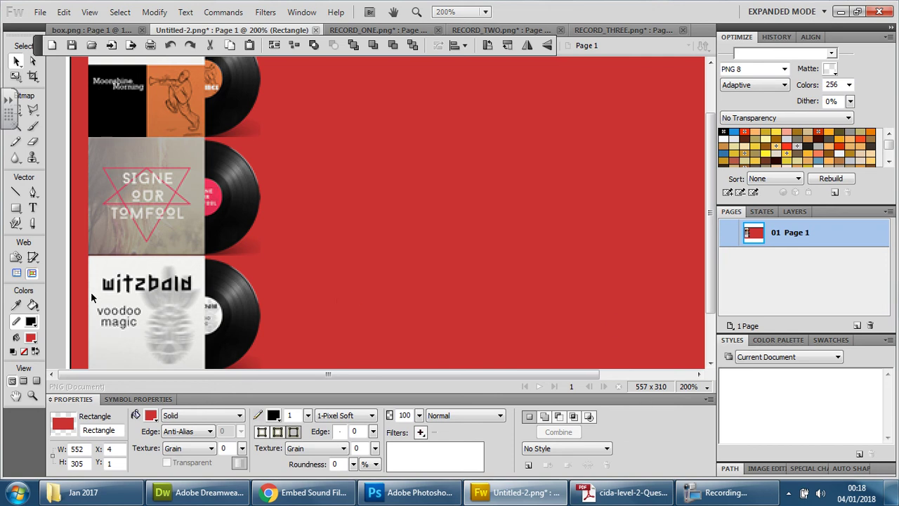
Back at 100% zoom, nudge the Witzbold cover down a pixel at a time for spacing.
left_click(695, 388)
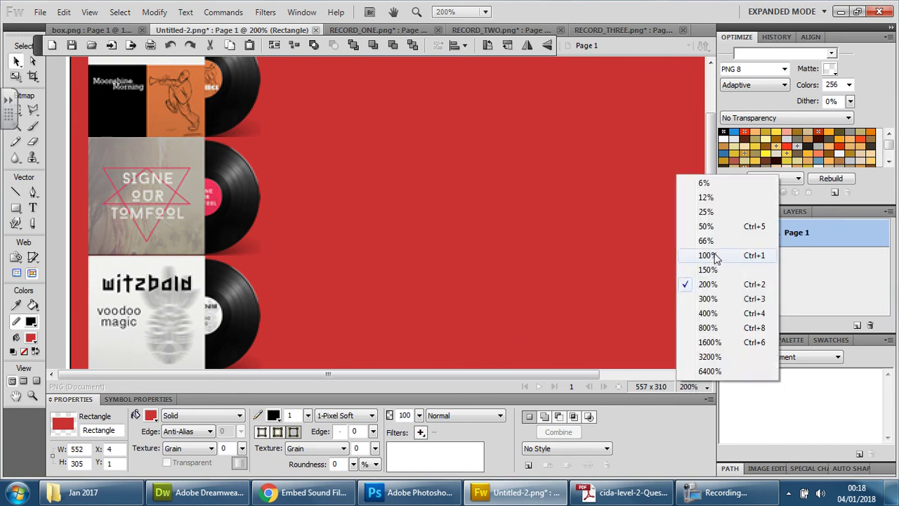
left_click(699, 256)
left_click(228, 277)
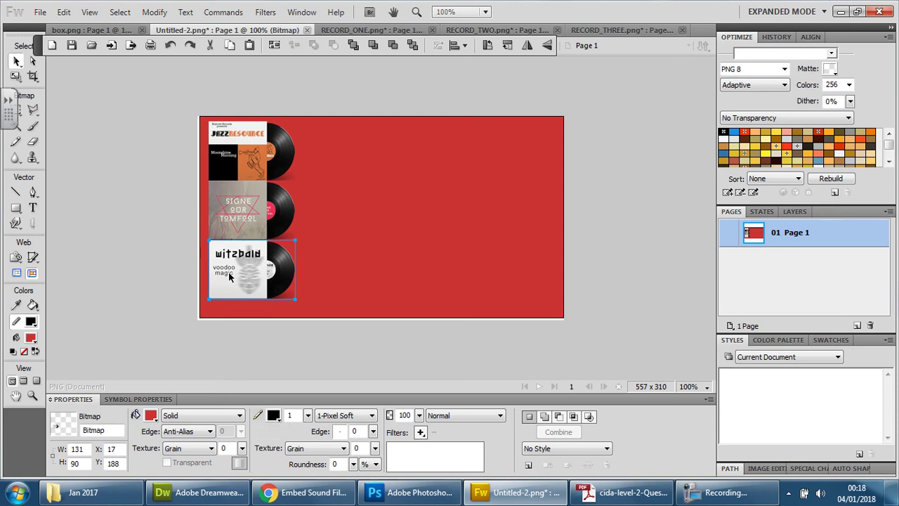
key("Down")
key("Down")
key("Down")
key("Down")
key("Down")
key("Down")
key("Down")
key("Down")
key("Down")
key("Down")
key("Down")
key("Down")
key("Down")
key("Down")
key("Down")
key("Down")
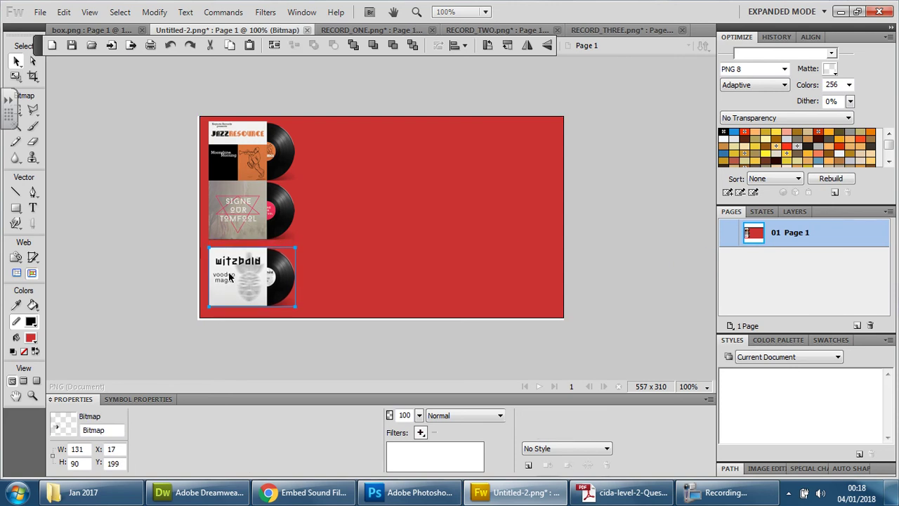
key("Up")
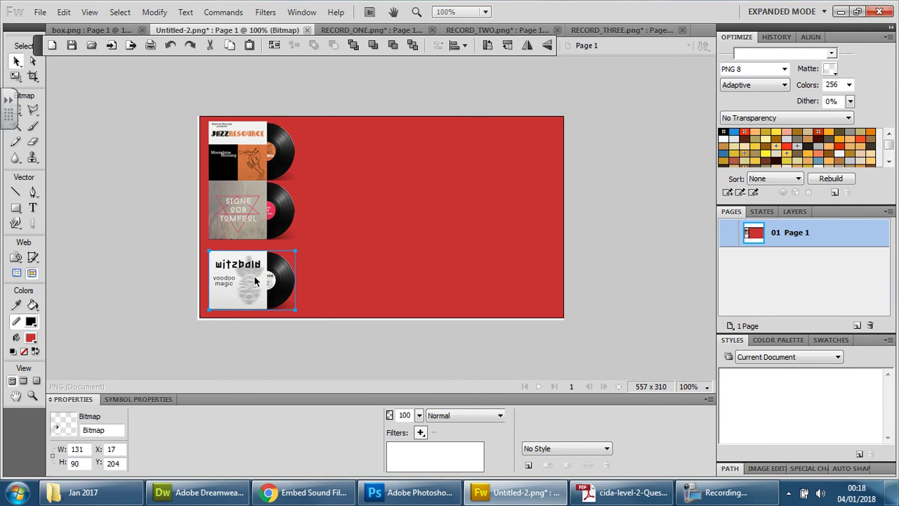
key("Down")
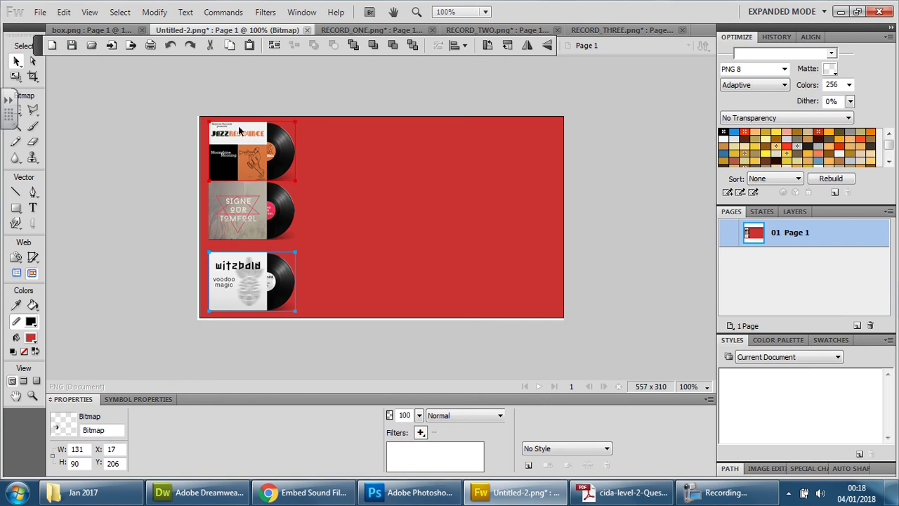
key("Down")
Move the Signe cover down 9 px to X 17, Y 107, between the others.
left_click(249, 222)
key("Down")
key("Down")
key("Down")
key("Down")
key("Down")
key("Down")
key("Down")
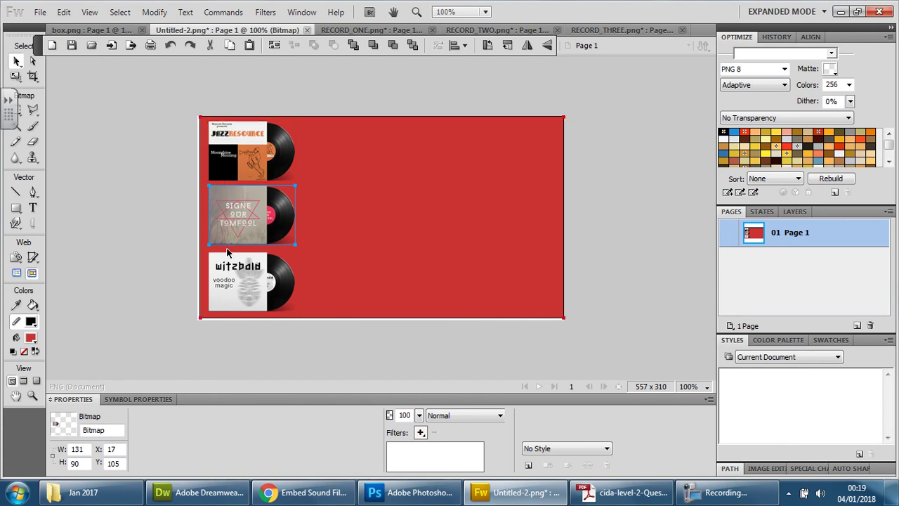
key("Down")
key("Down")
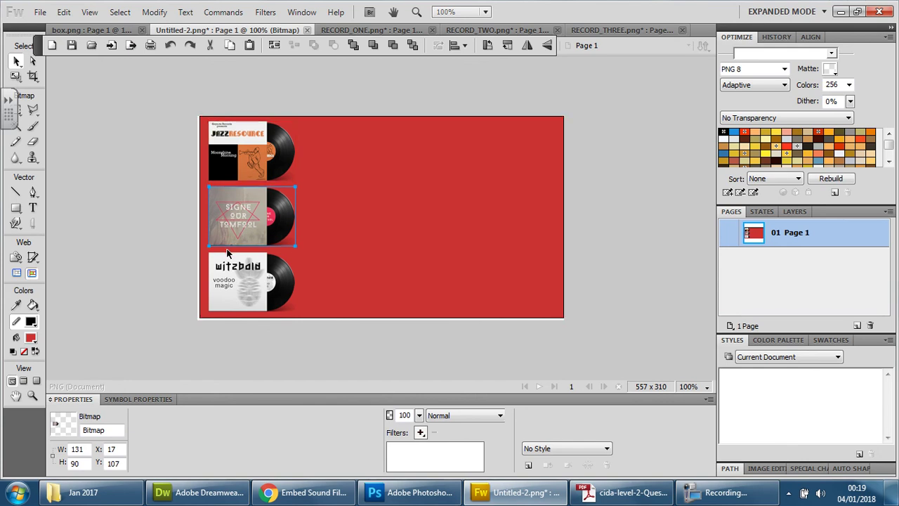
left_click(131, 208)
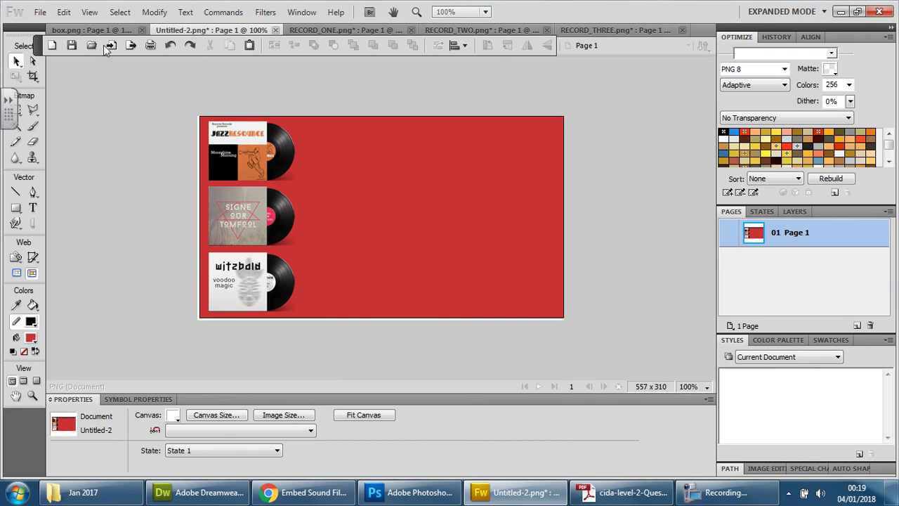
Start a Save As for the image, then cancel it.
left_click(40, 12)
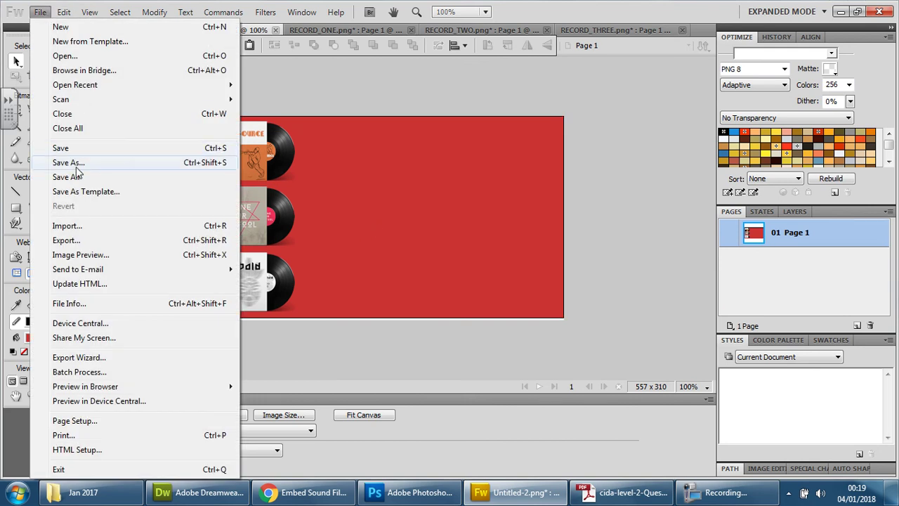
left_click(76, 166)
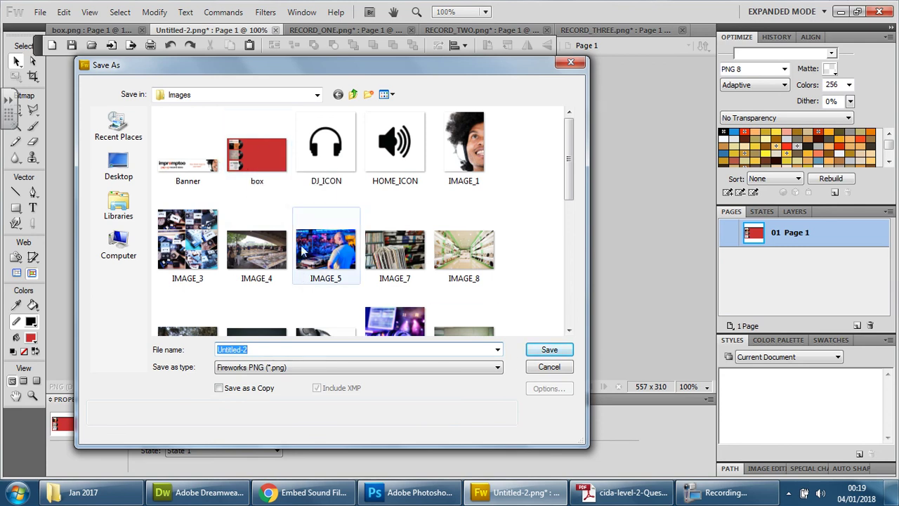
left_click(552, 367)
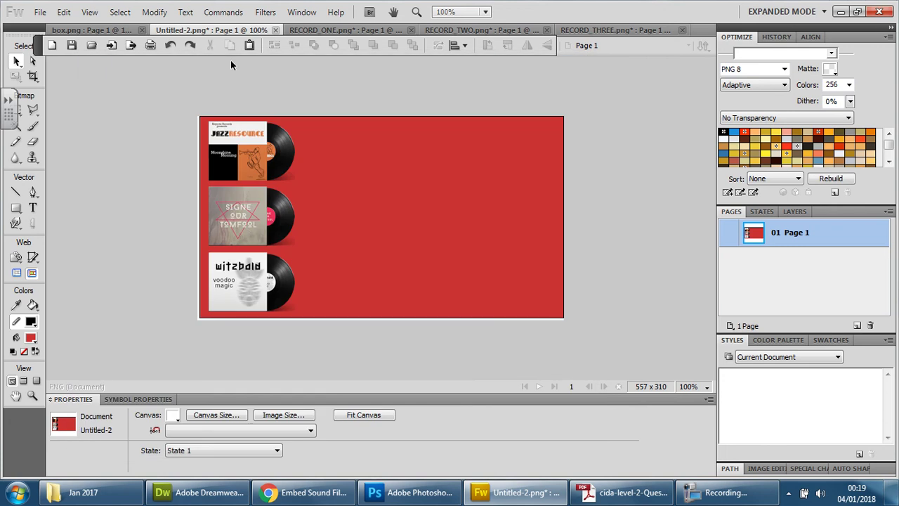
Close Untitled-2 without saving, keeping box.png open, and return to Dreamweaver's Music Page.
left_click(126, 31)
left_click(274, 31)
left_click(453, 276)
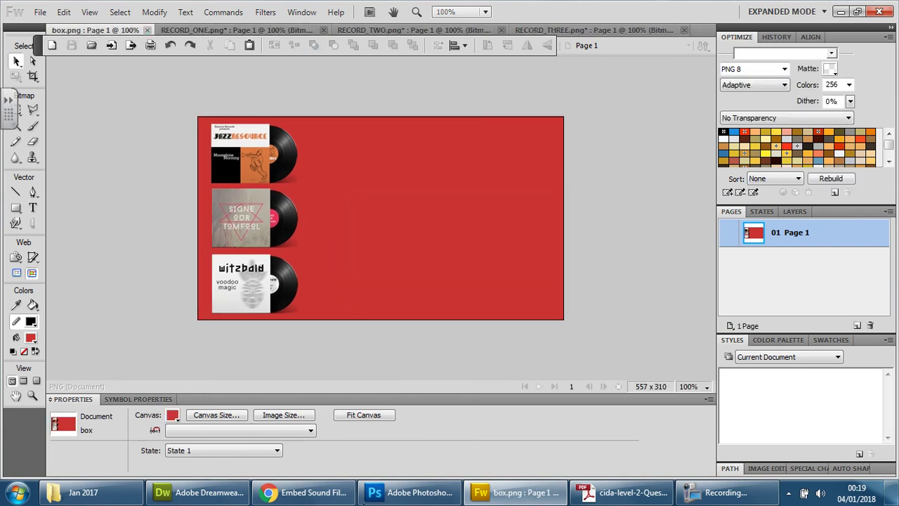
left_click(238, 496)
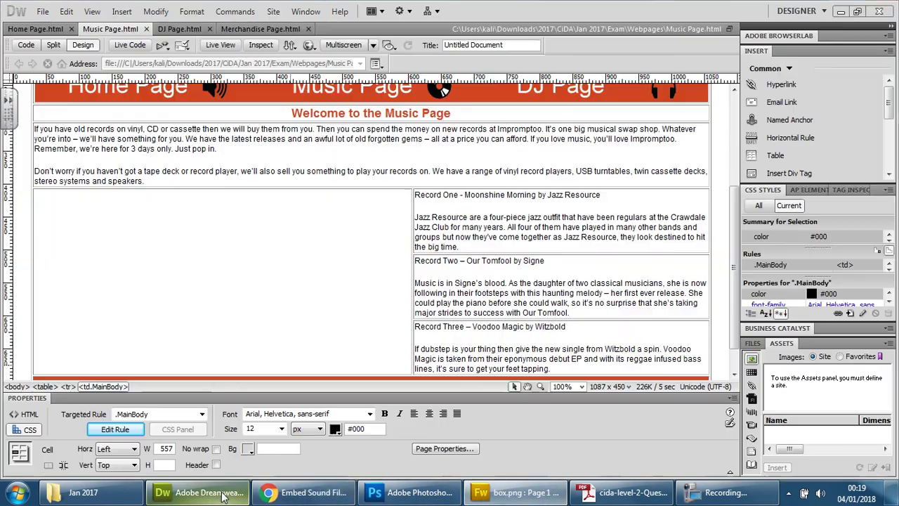
Insert the red box image beside the record descriptions, giving it alt text 'P'.
left_click(123, 12)
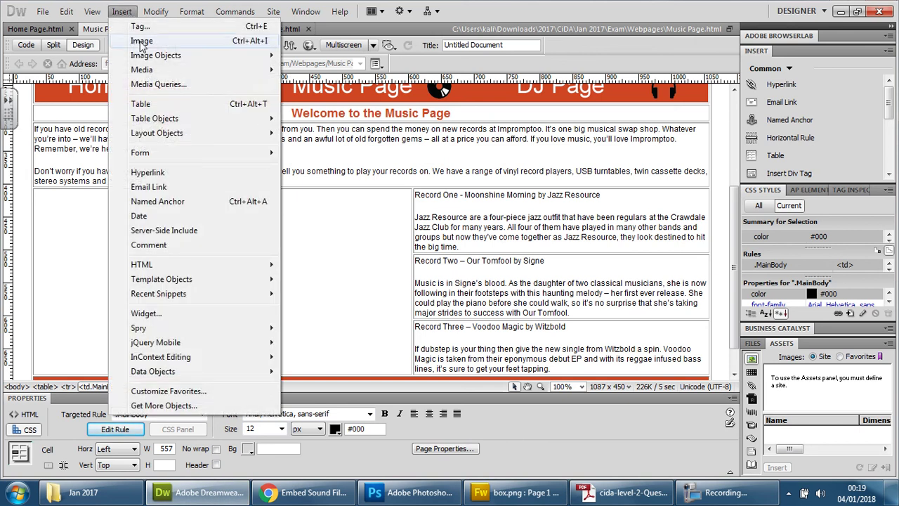
left_click(142, 41)
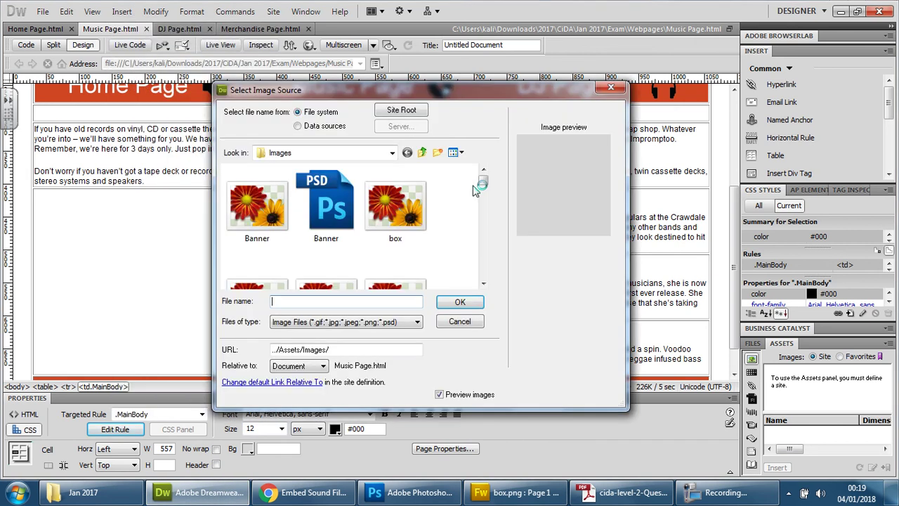
left_click(402, 218)
double_click(401, 222)
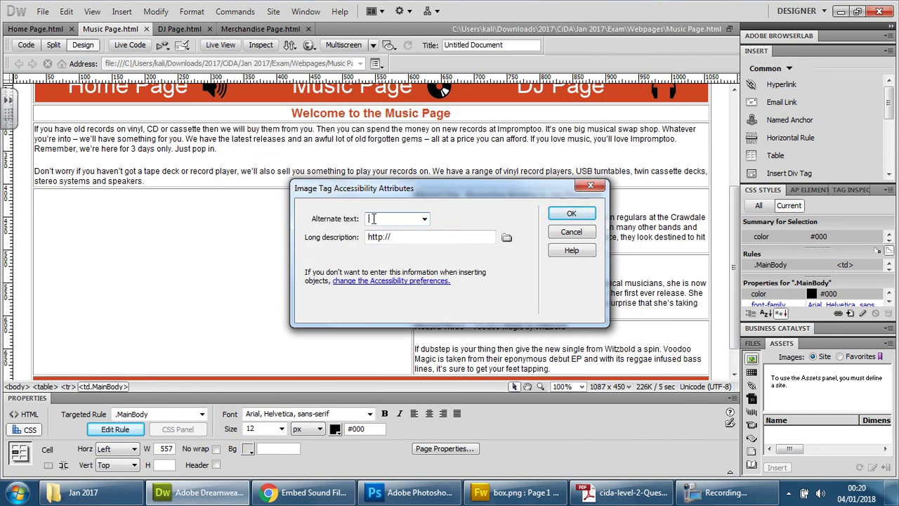
type("Playlist")
left_click(572, 213)
Narrow the image column so the record descriptions column is wider.
left_click(499, 254)
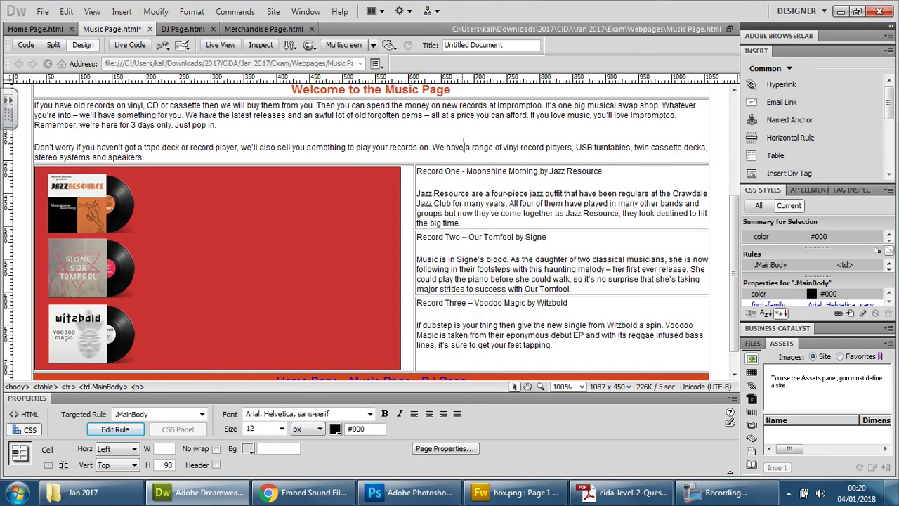
left_click_drag(414, 243, 405, 243)
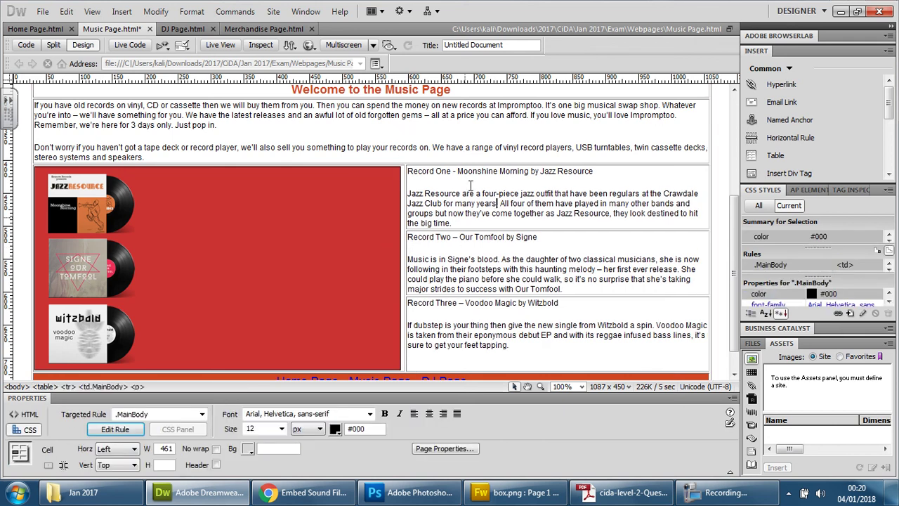
double_click(443, 237)
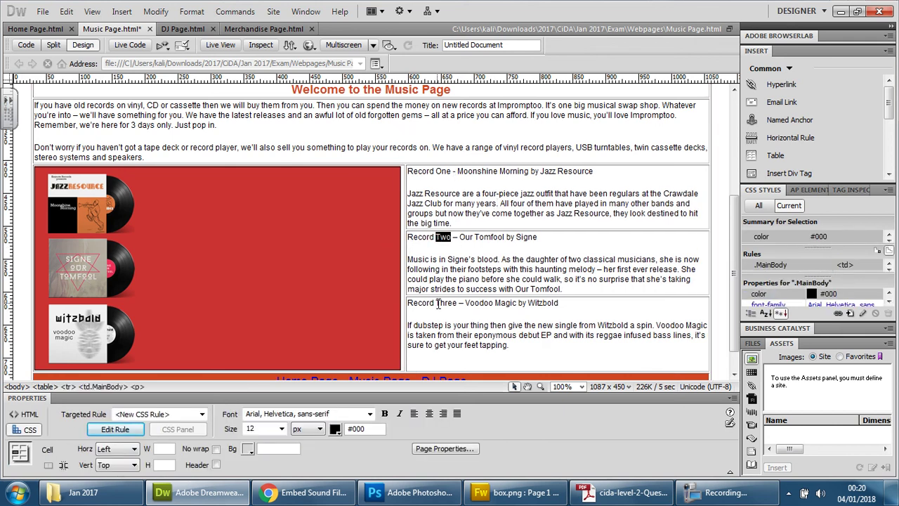
left_click(594, 148)
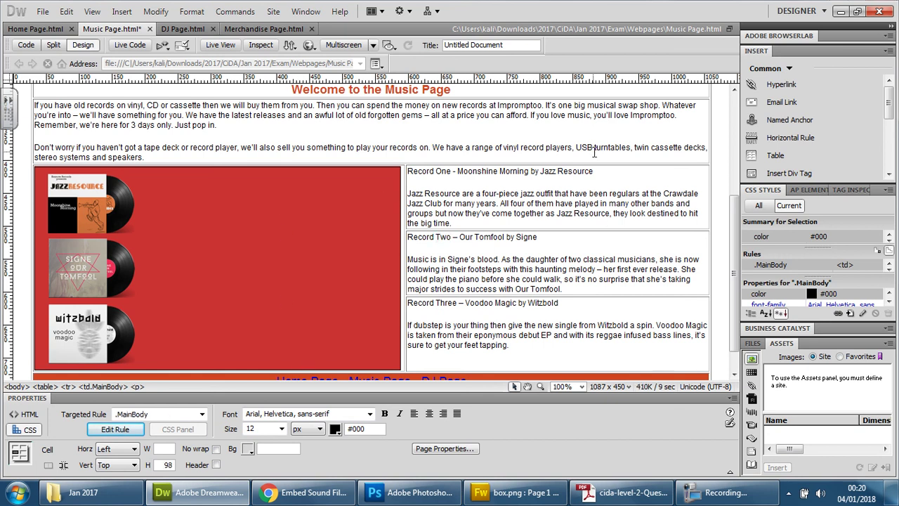
Save the Music Page and preview it in Chrome.
key("ctrl+s")
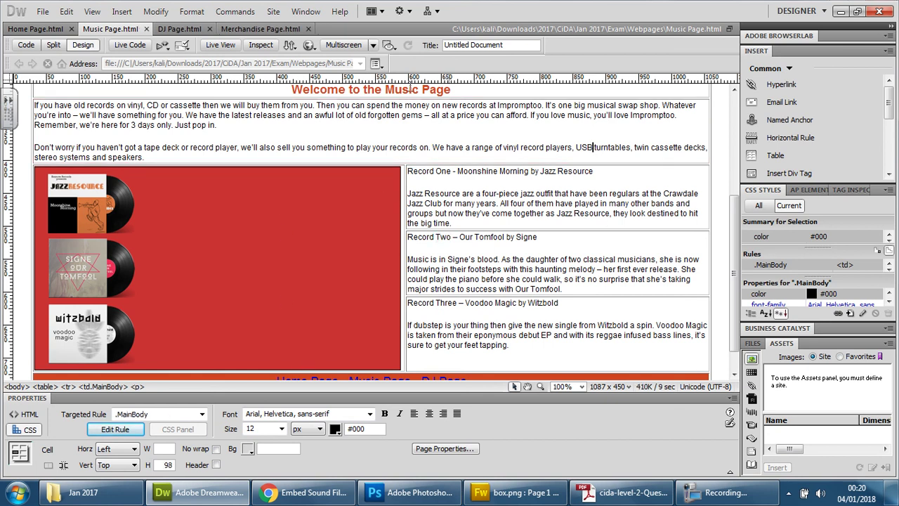
left_click(309, 46)
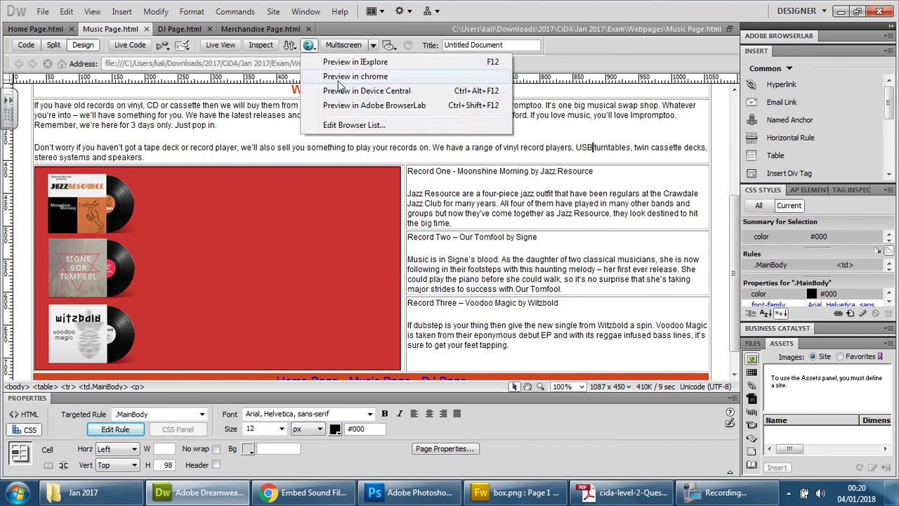
left_click(339, 79)
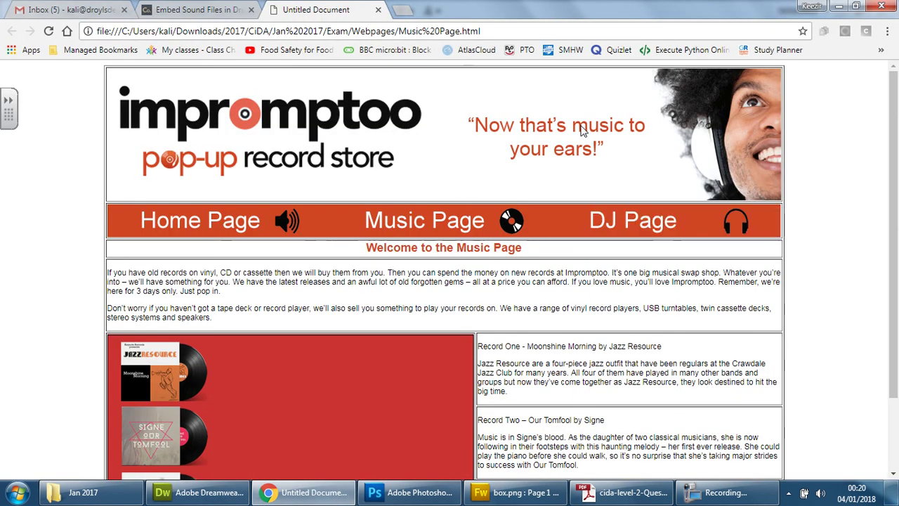
key("F11")
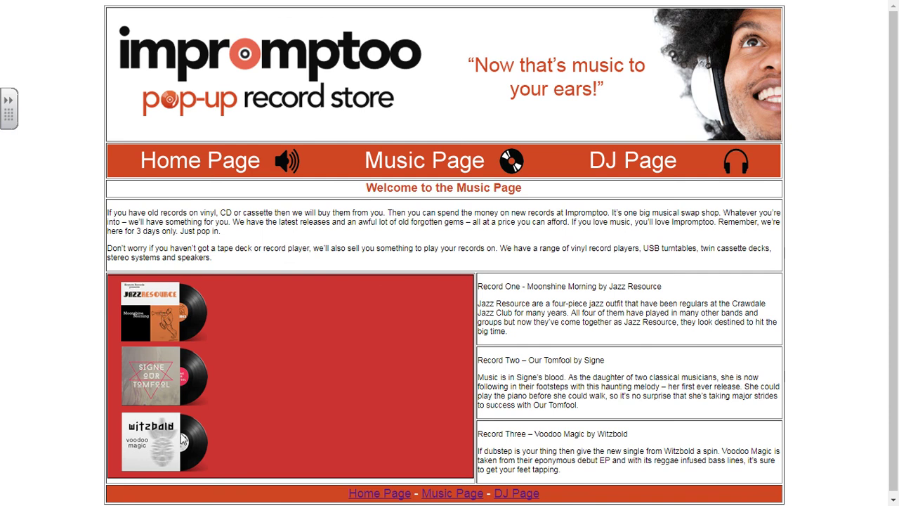
key("F11")
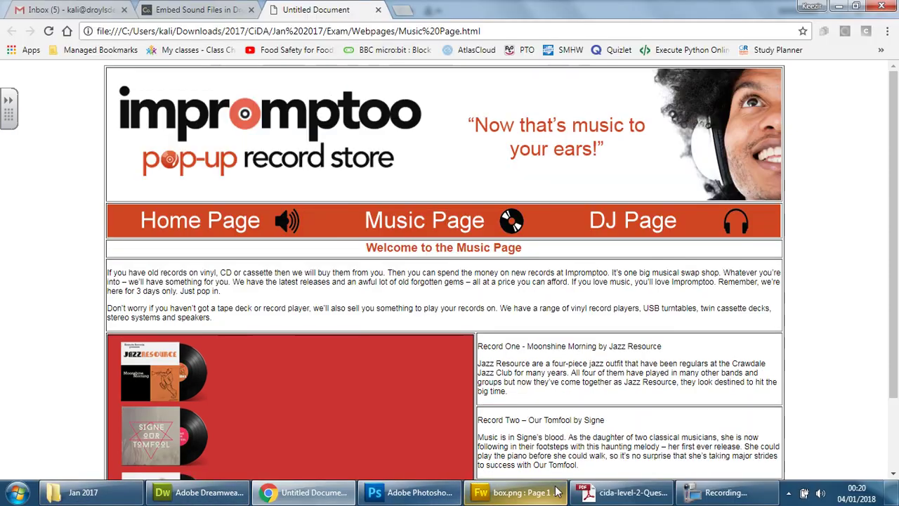
In the question paper, highlight the box colour, cover image, record-name and <h4> requirements.
left_click(624, 494)
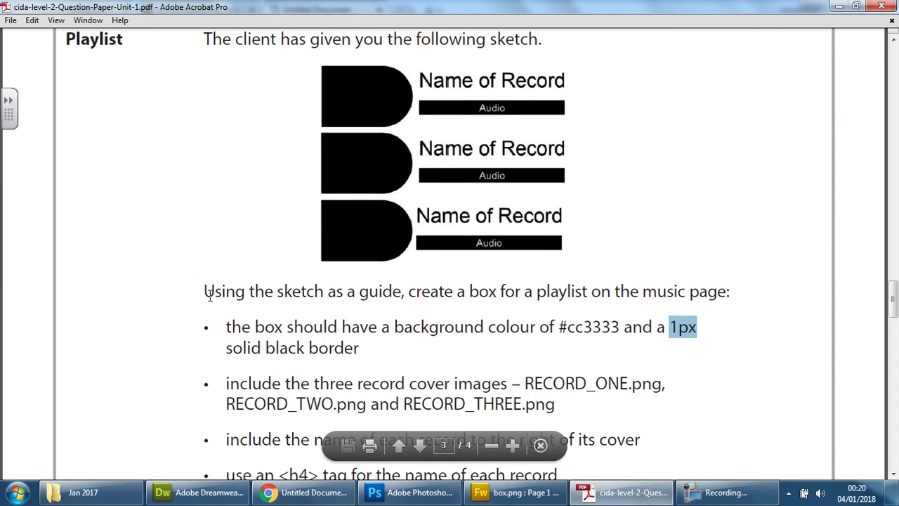
left_click_drag(227, 327, 363, 348)
left_click_drag(555, 404, 248, 373)
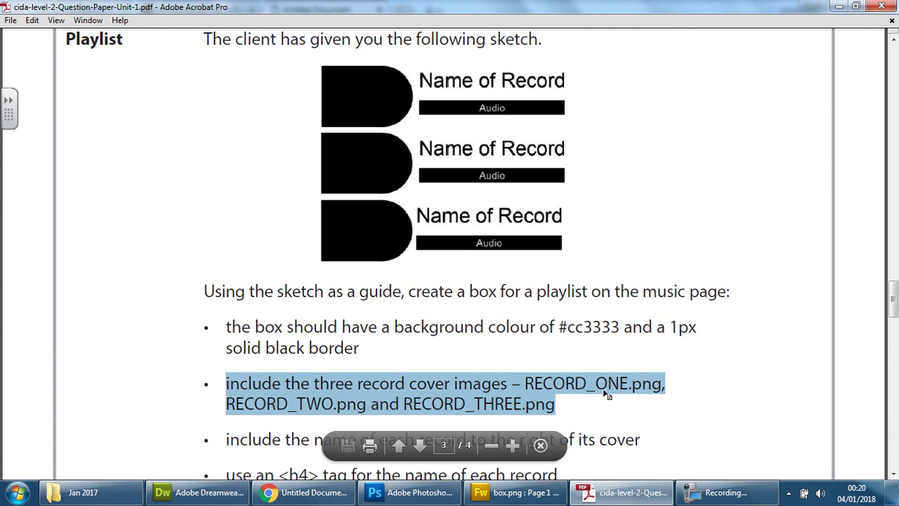
scroll(604, 392, "down", 3)
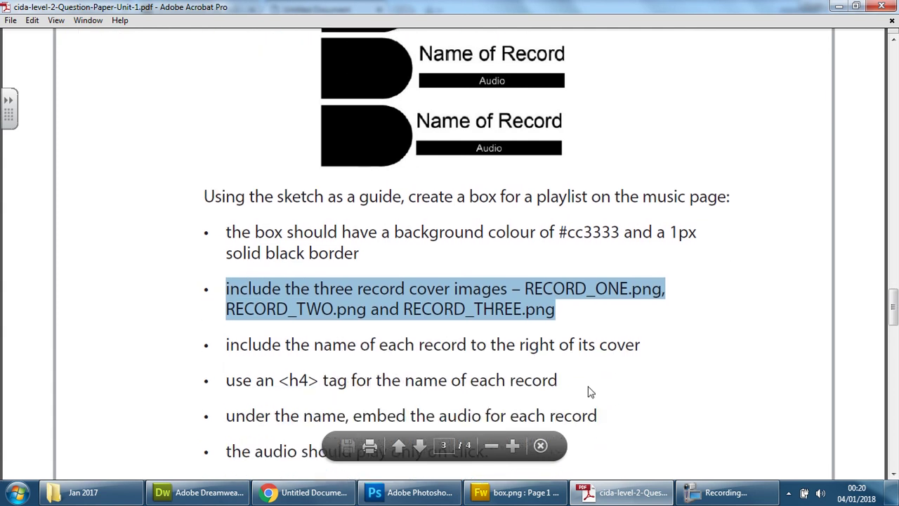
left_click_drag(225, 343, 639, 382)
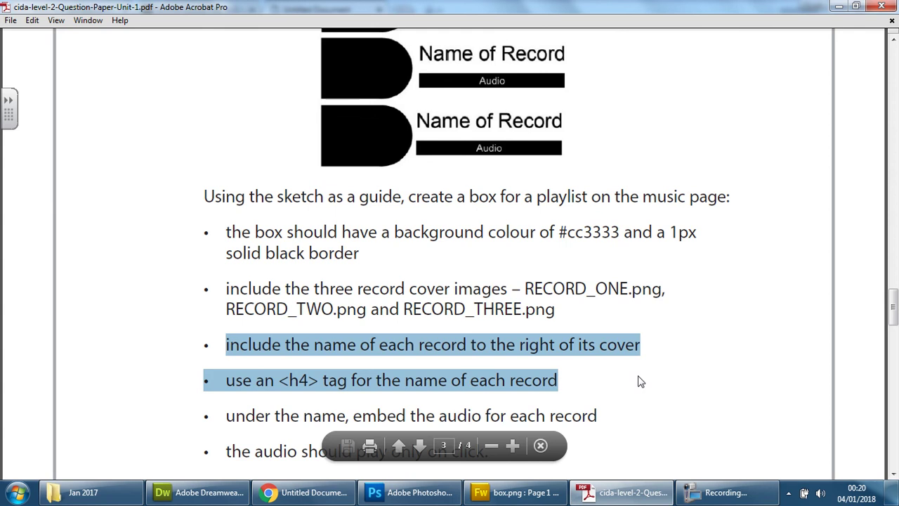